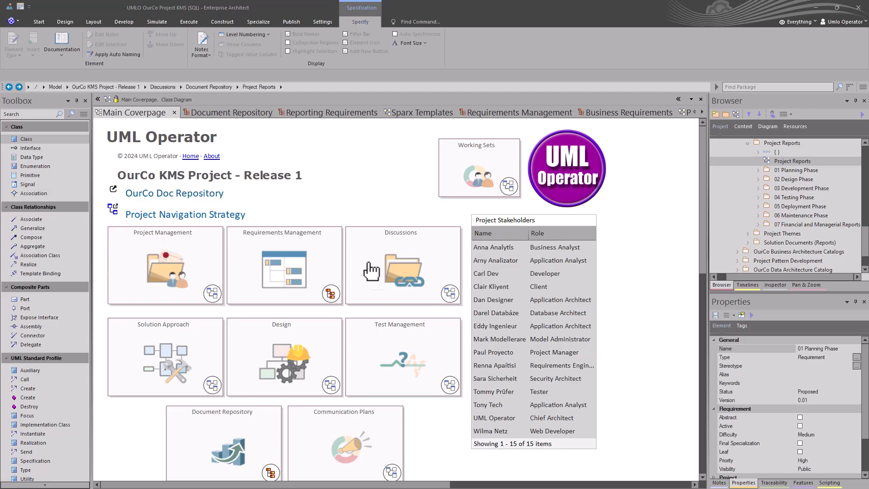
Bring up the Document Repository diagram with its Reporting & Analytics dashboards.
click(221, 113)
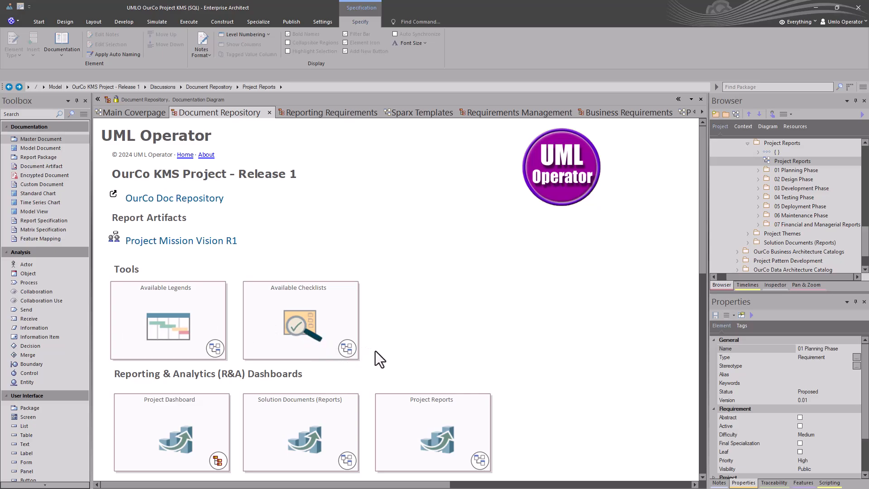
Open the Project Reports dashboard to show the Reporting Requirements diagram's seven phases.
double_click(416, 407)
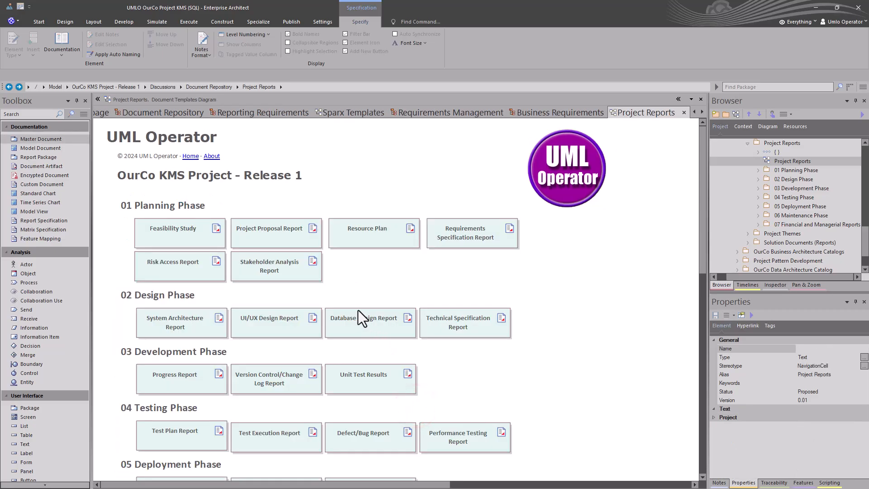
scroll(358, 310, down, 5)
scroll(357, 311, up, 5)
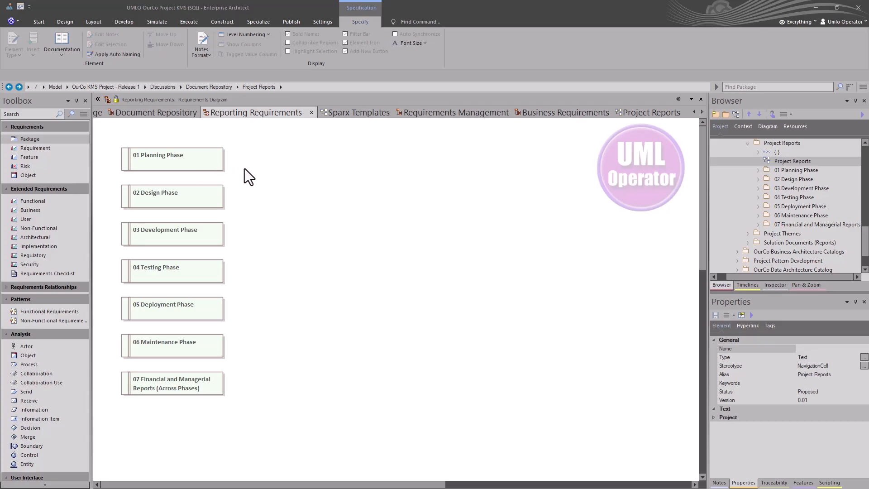
drag(262, 157, 180, 355)
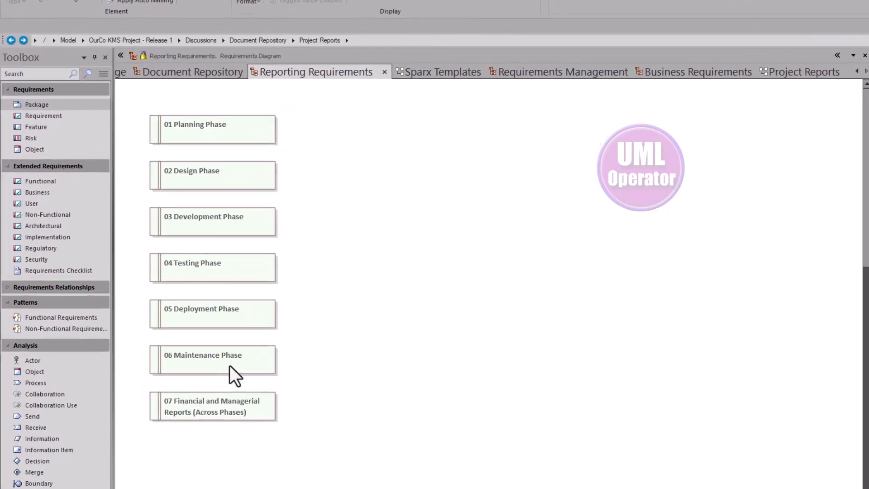
click(363, 220)
click(233, 133)
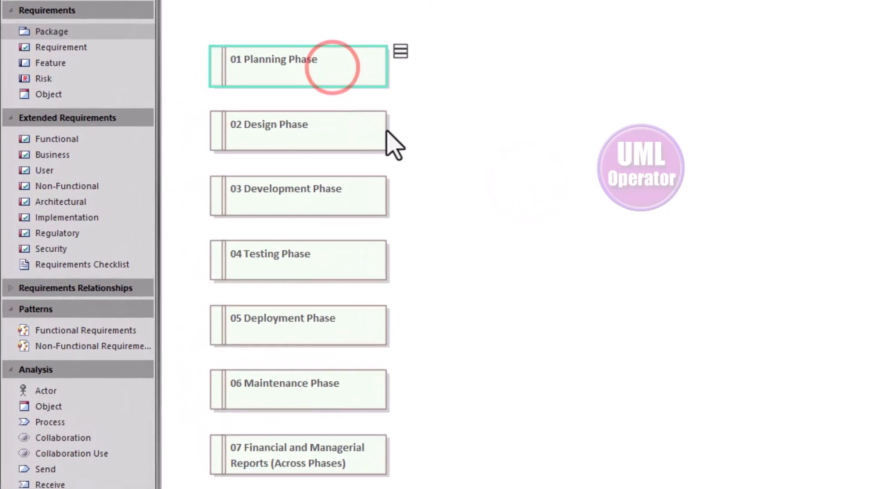
click(365, 132)
click(370, 187)
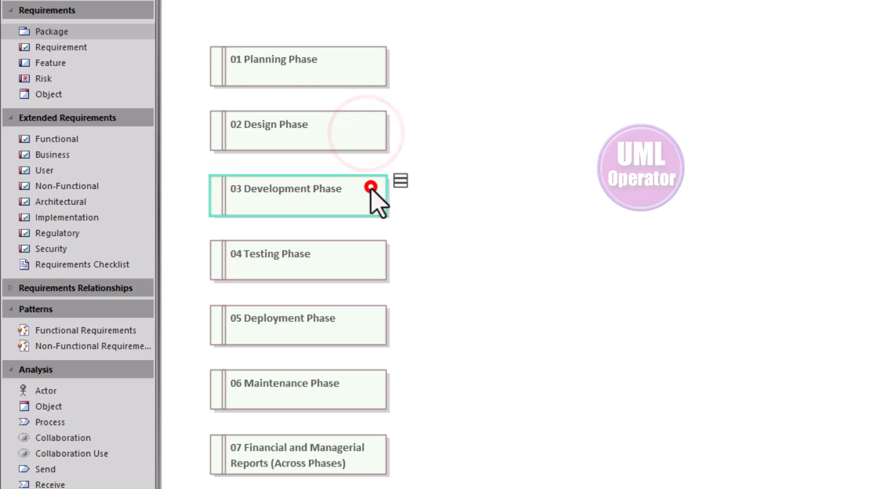
click(335, 251)
click(347, 388)
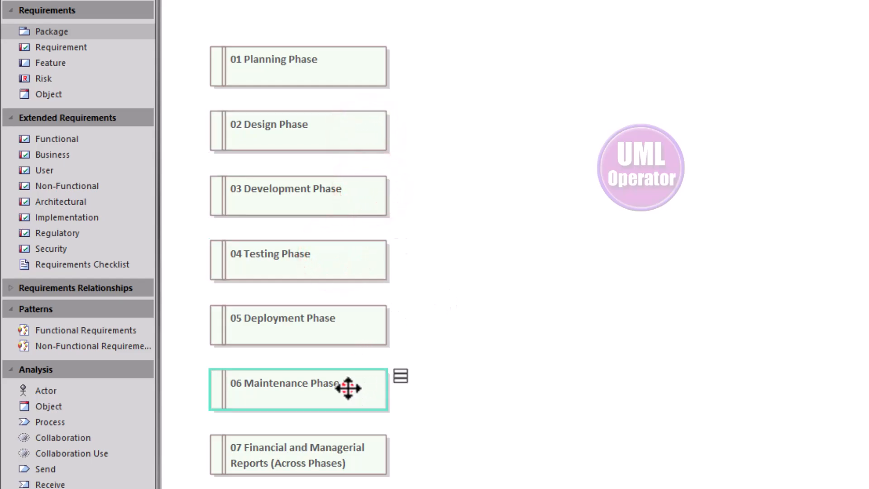
click(330, 466)
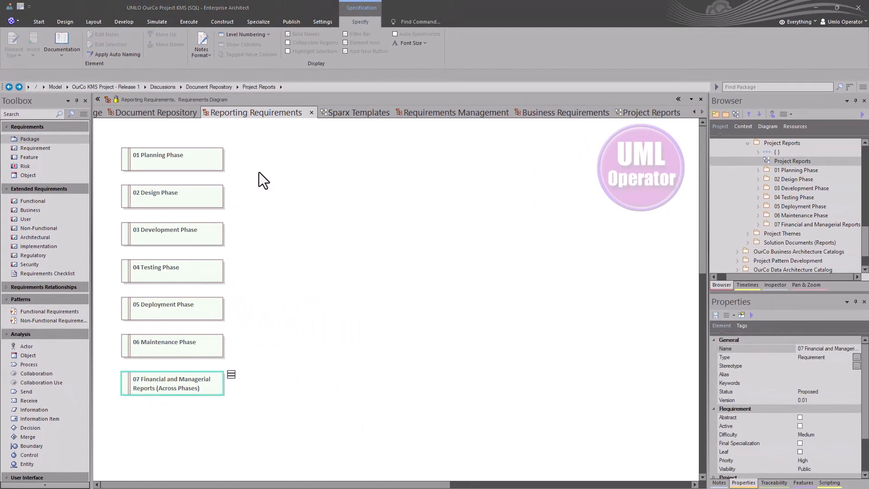
Switch the Reporting Requirements diagram to Specification View.
right_click(259, 172)
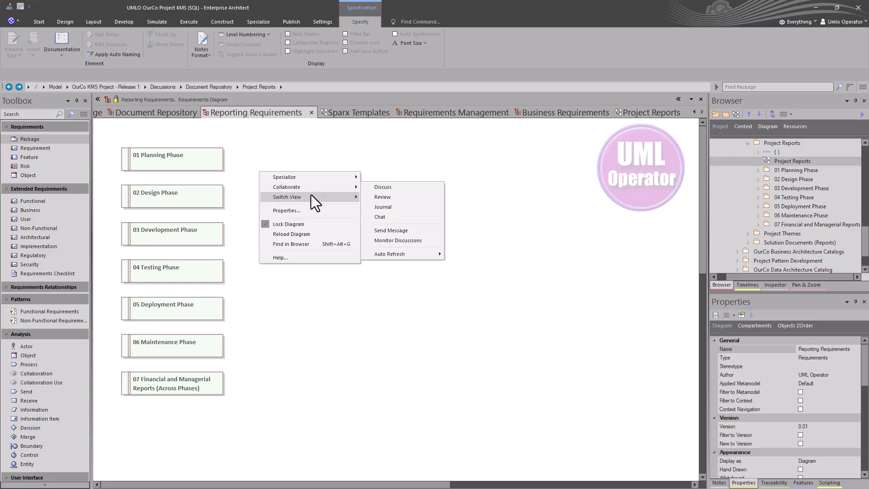
mouse_move(311, 194)
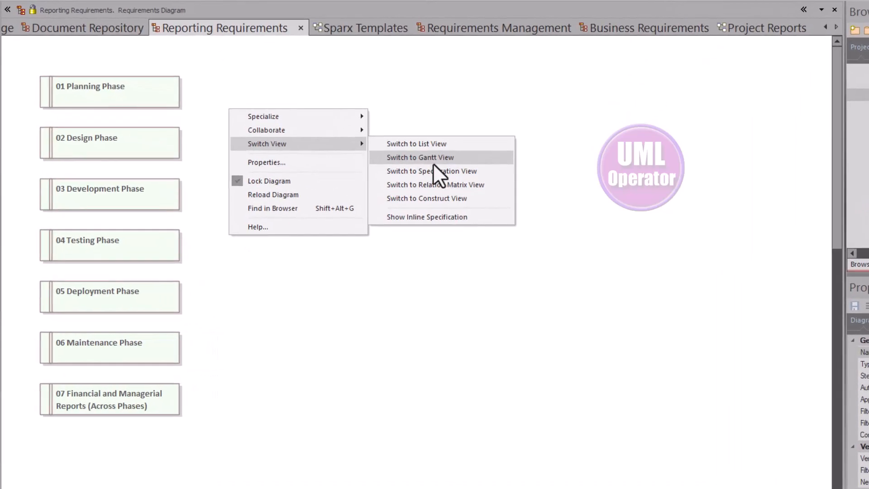
click(444, 173)
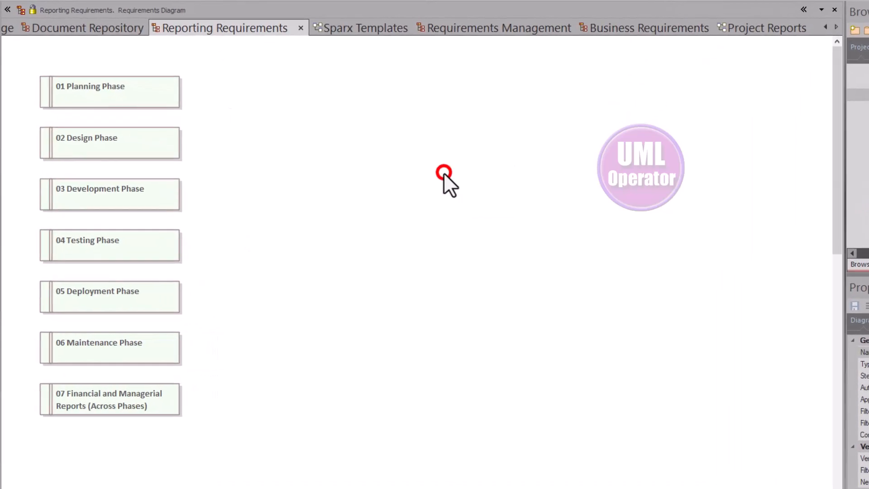
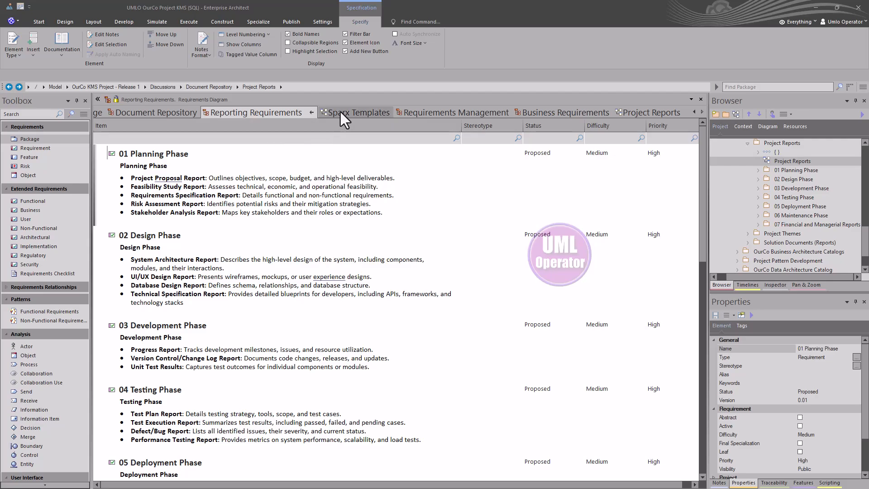
Show the Reporting Requirements phases diagram, then switch to the Sparx Templates diagram.
click(311, 112)
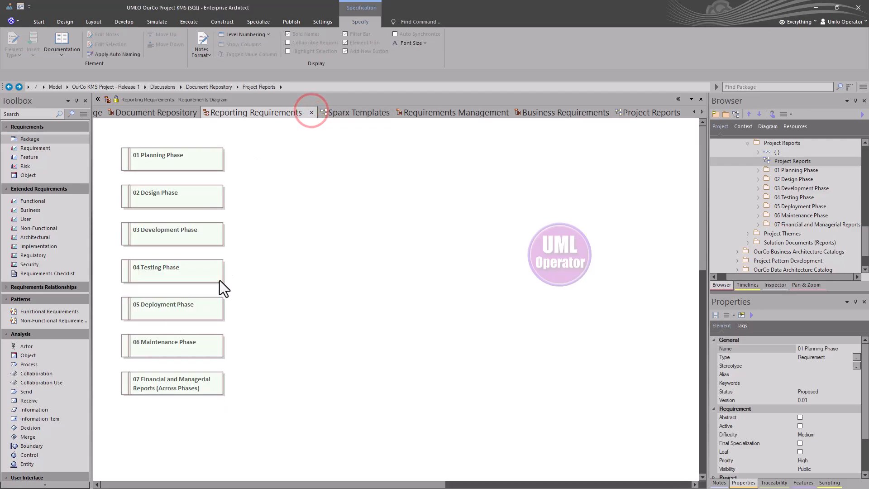
click(331, 113)
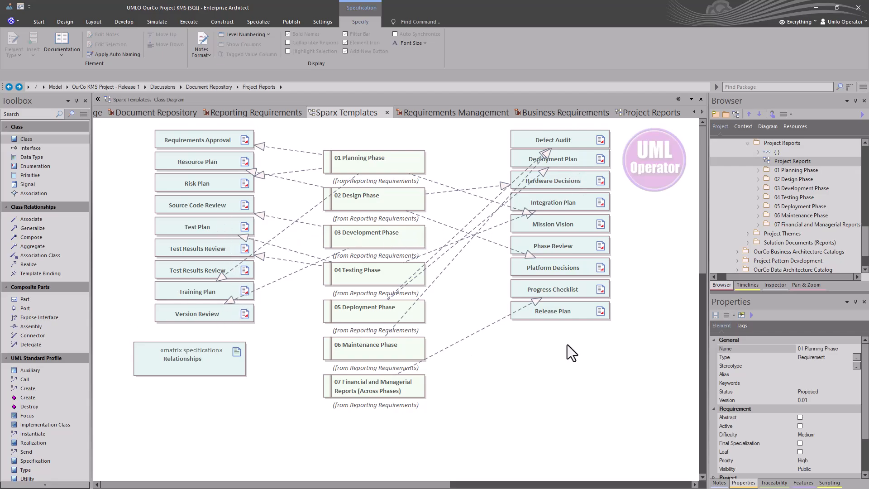
click(499, 350)
key(space)
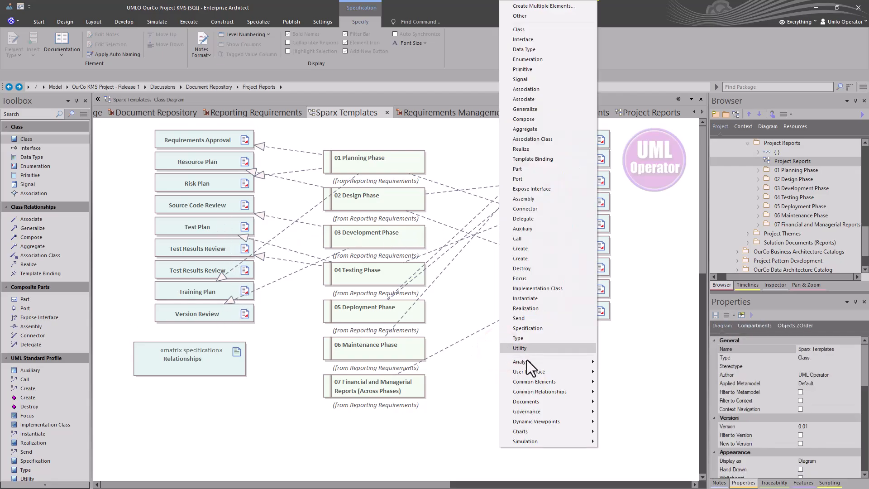
mouse_move(530, 401)
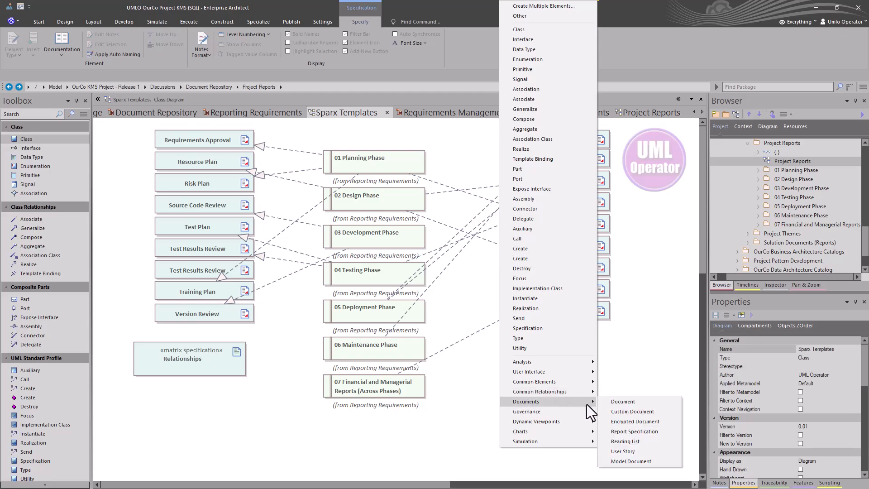
click(642, 403)
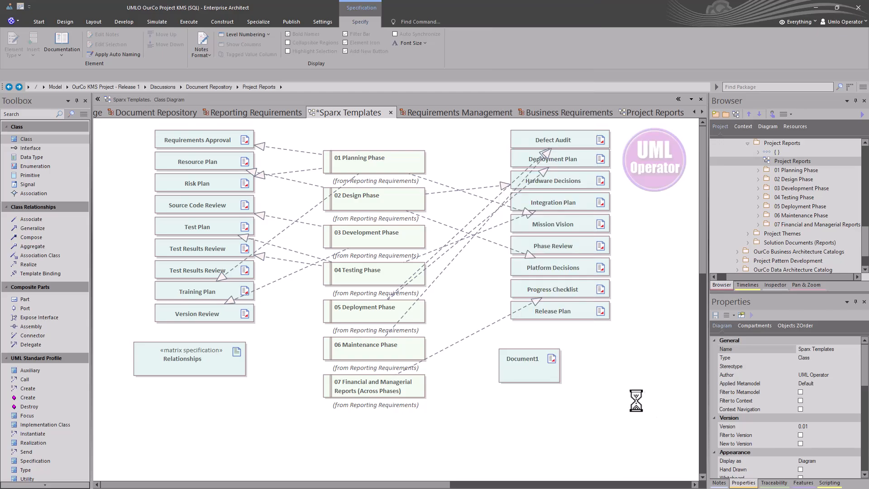
click(571, 390)
double_click(545, 378)
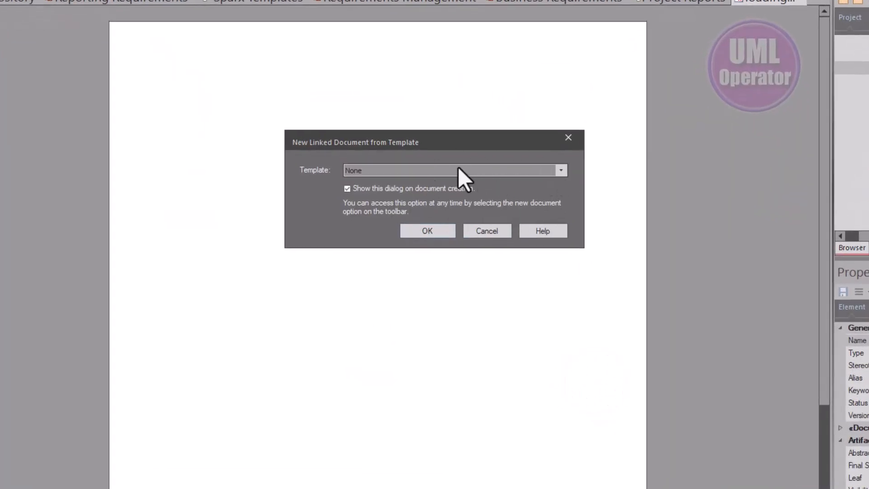
click(560, 171)
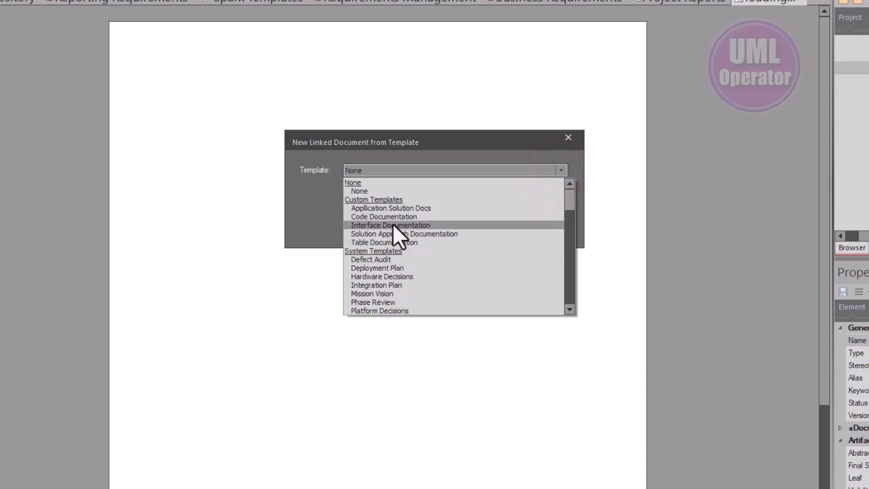
scroll(392, 228, down, 3)
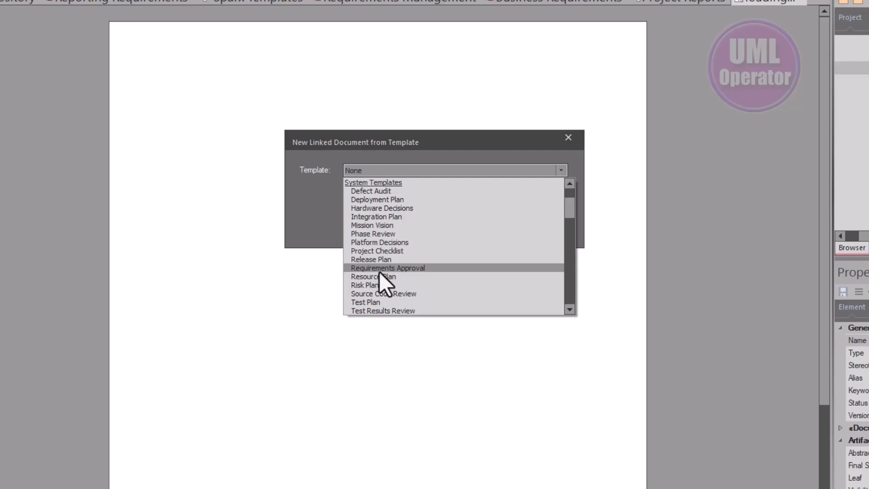
scroll(378, 270, down, 1)
scroll(378, 270, down, 1)
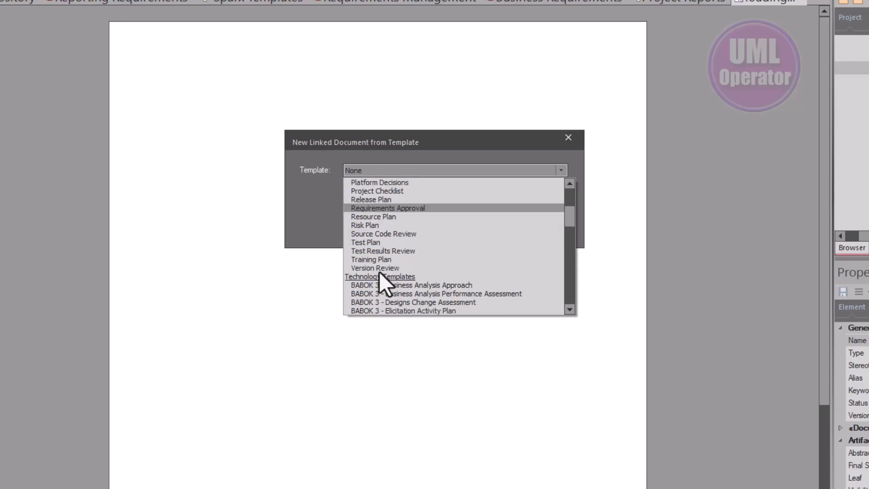
scroll(380, 270, down, 1)
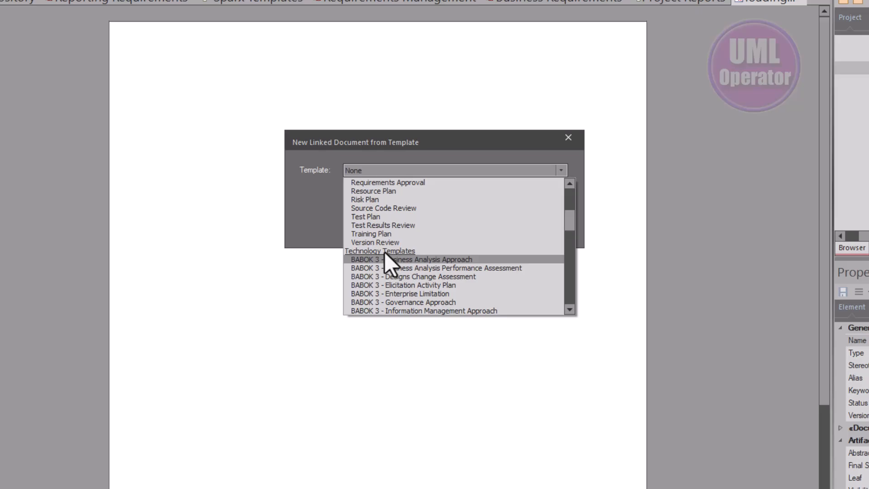
scroll(386, 264, down, 7)
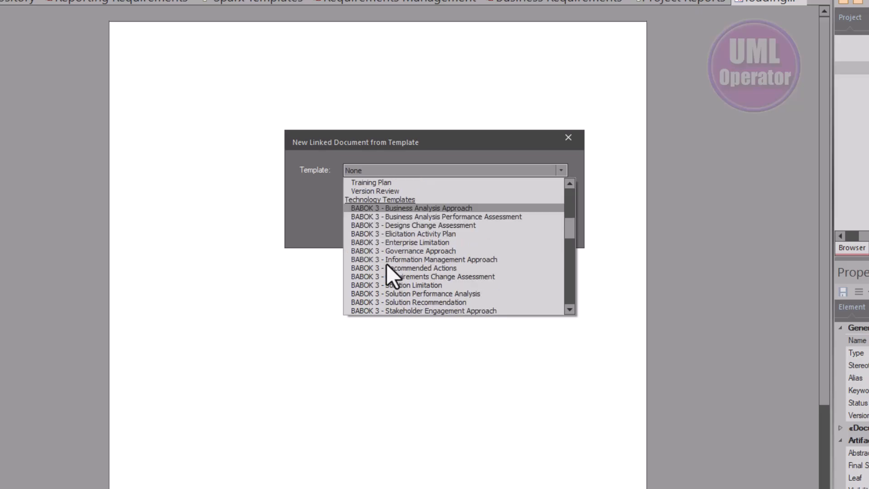
scroll(384, 262, down, 13)
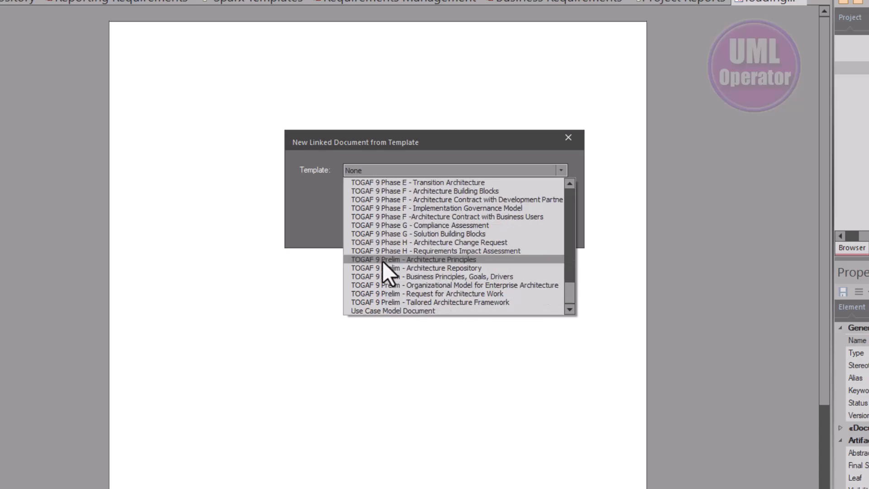
scroll(384, 252, up, 15)
scroll(384, 252, up, 8)
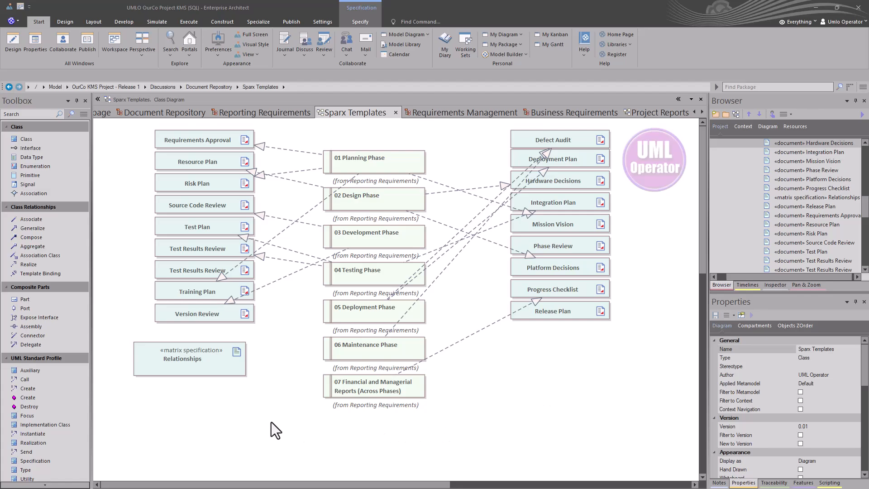
Switch the Reporting Requirements diagram's seven phases to Specification View, then return to Sparx Templates.
drag(284, 411, 442, 154)
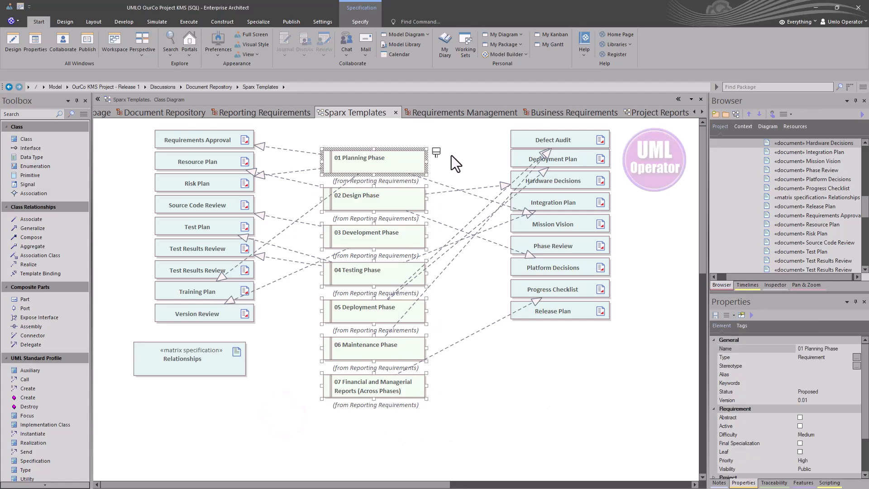
click(270, 111)
right_click(312, 166)
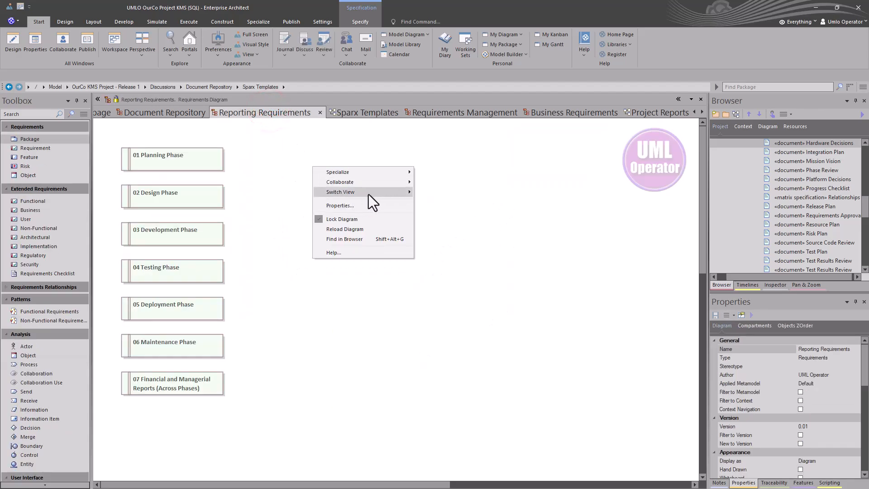
mouse_move(368, 194)
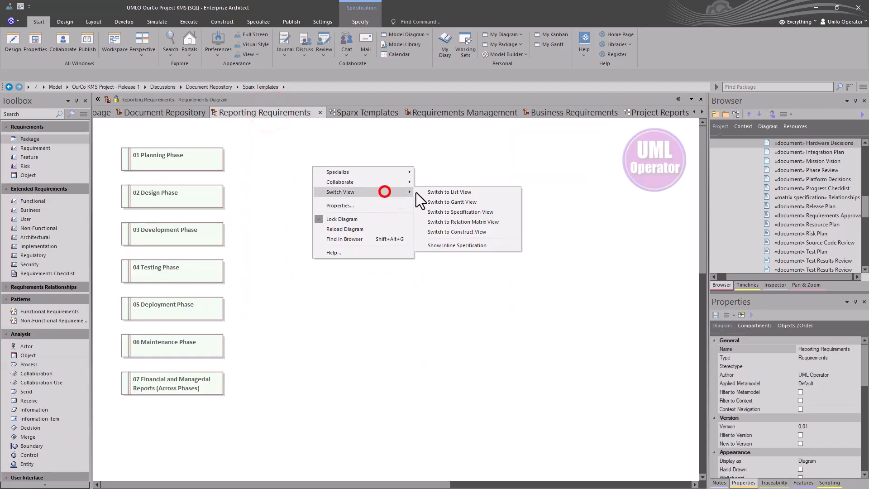
click(472, 211)
scroll(158, 341, down, 8)
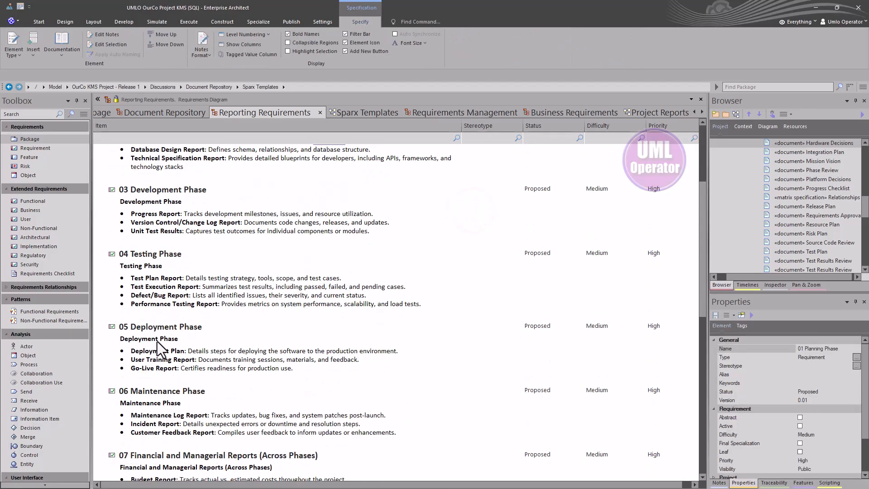
scroll(156, 341, up, 8)
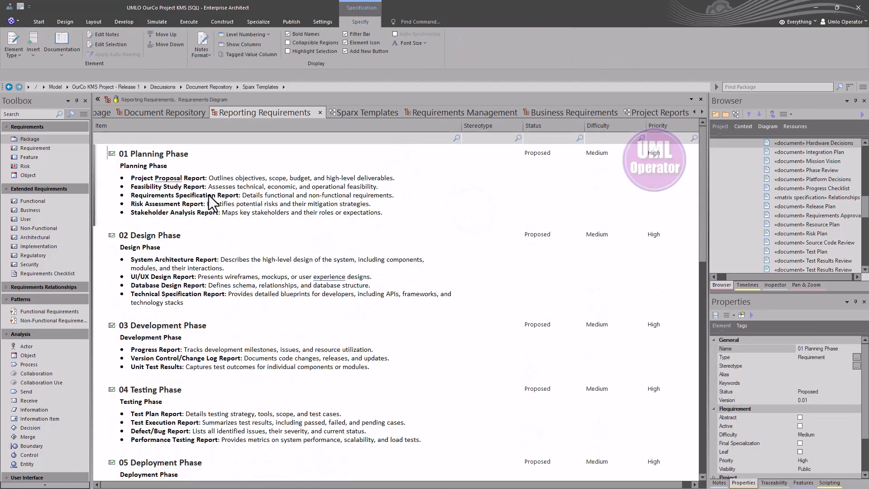
click(351, 111)
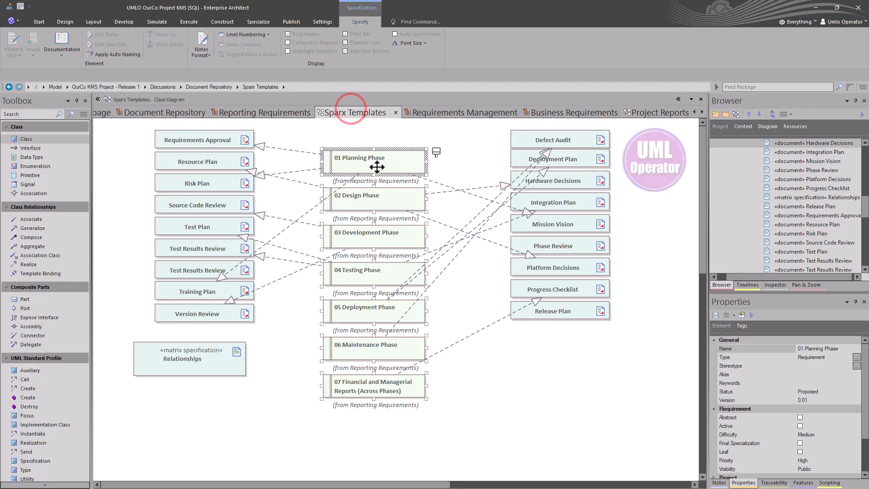
click(168, 142)
click(170, 157)
click(181, 181)
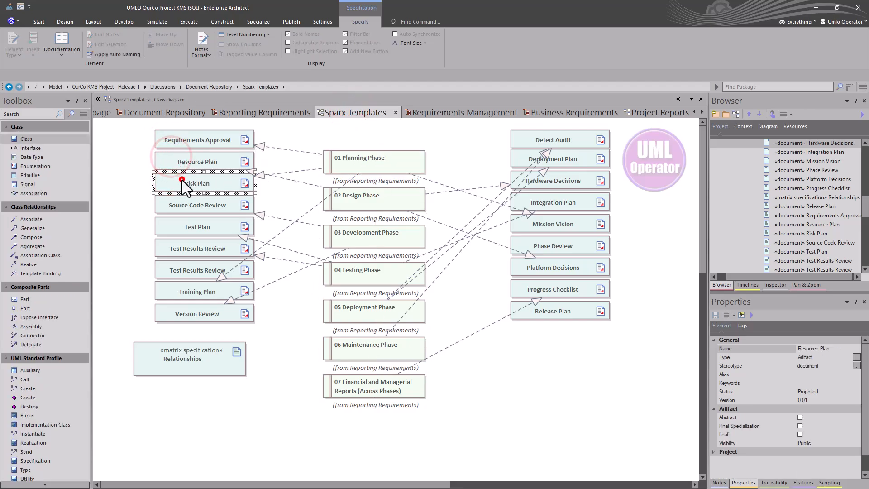
click(206, 139)
double_click(206, 140)
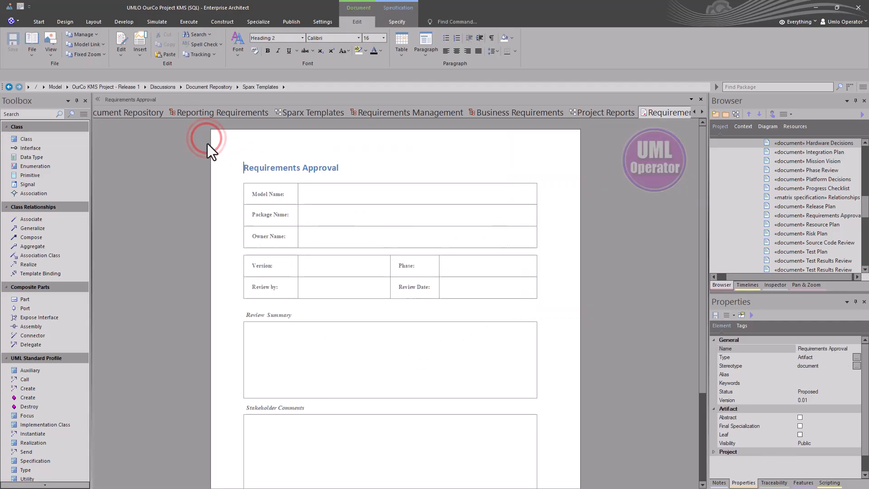
scroll(316, 227, down, 3)
scroll(317, 227, up, 3)
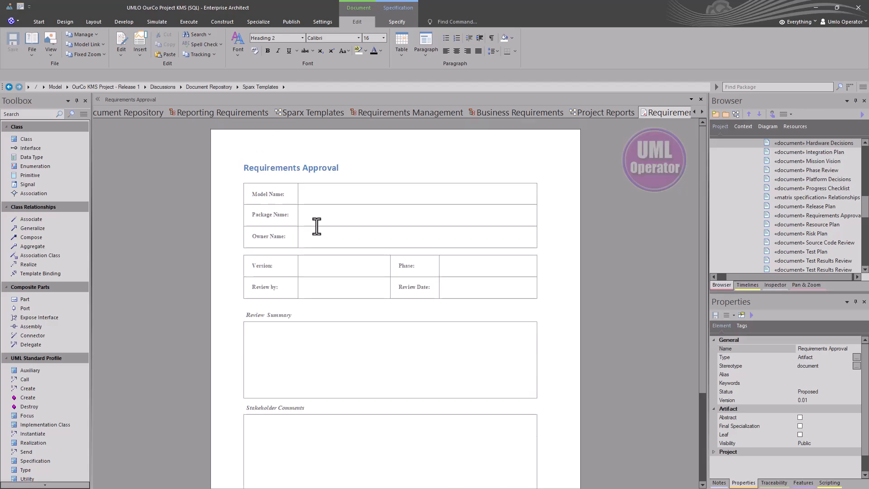
click(350, 184)
click(339, 198)
click(321, 216)
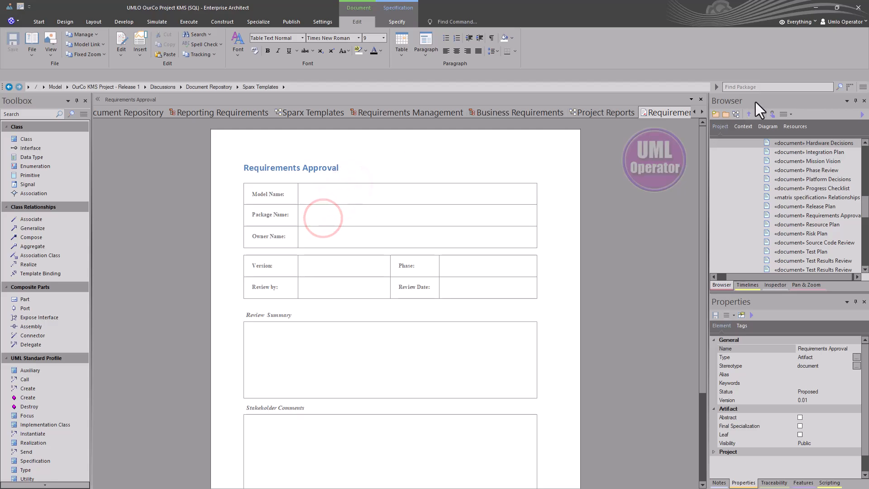
click(699, 100)
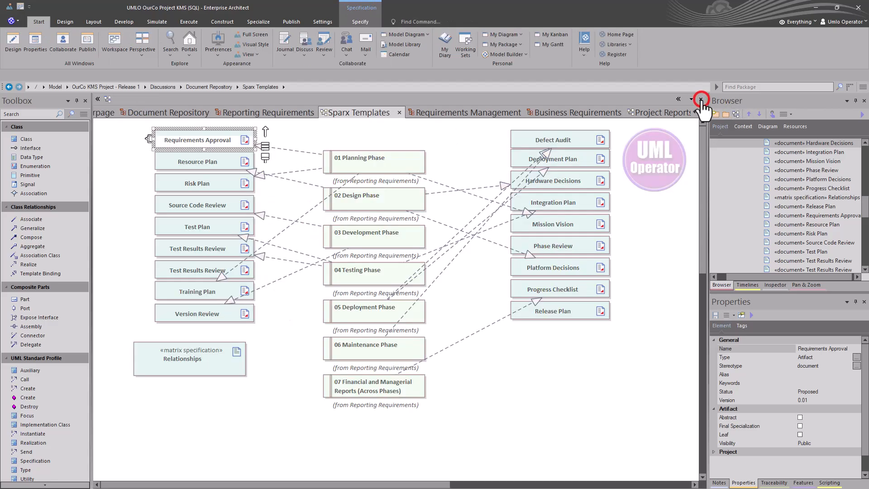
Open the Resource Plan linked document and scroll from its cover through the Introduction to Facilities sections.
double_click(170, 165)
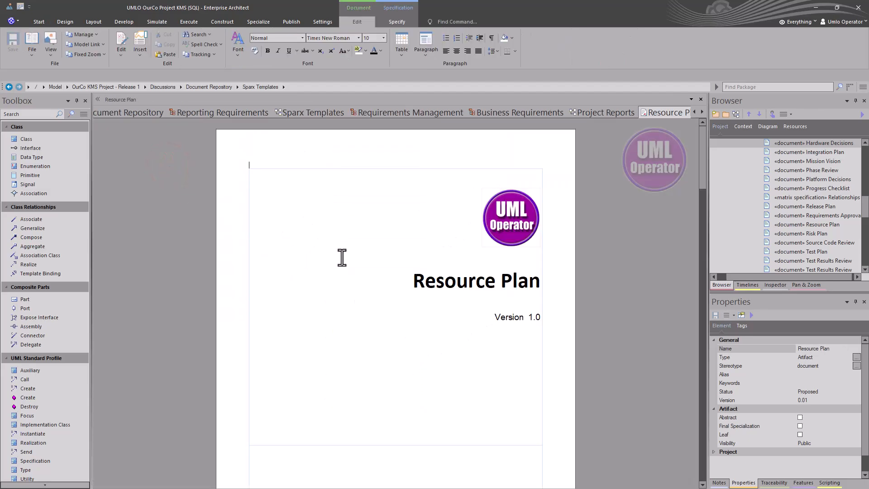
scroll(344, 259, down, 3)
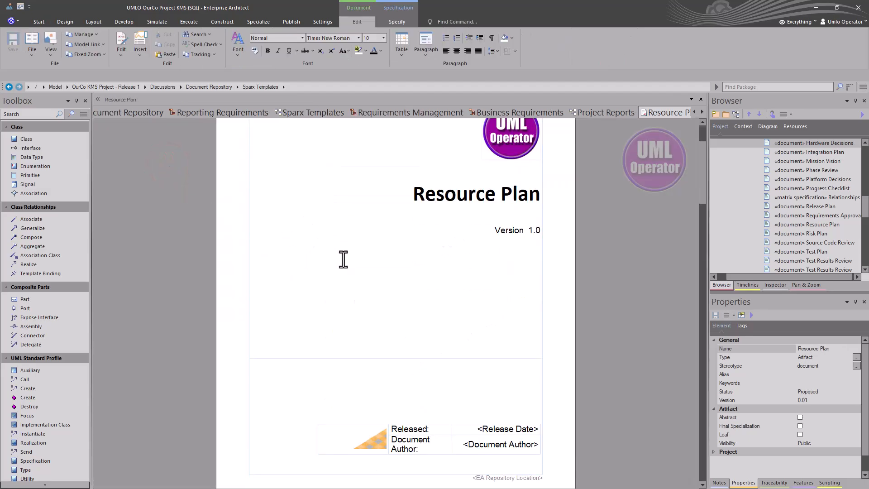
scroll(343, 259, up, 3)
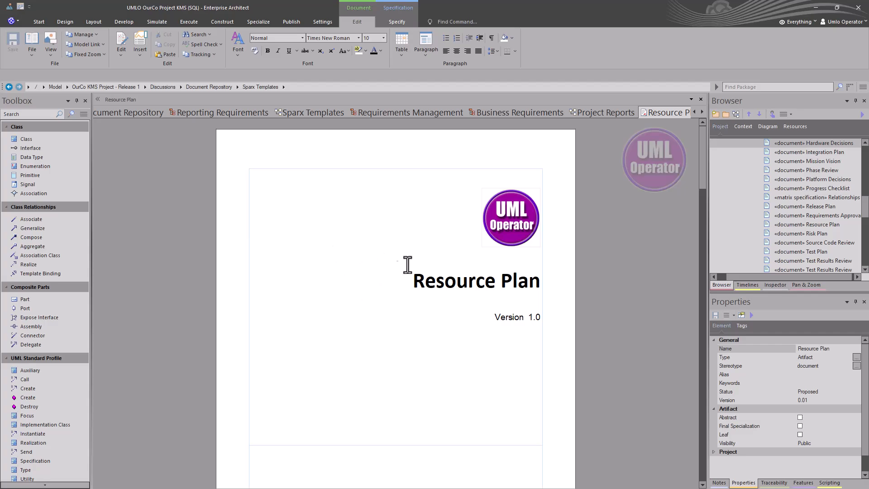
click(521, 226)
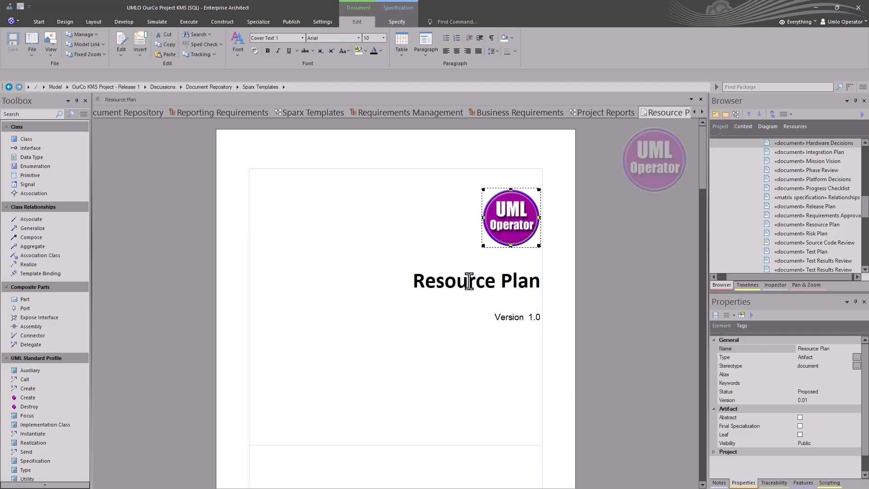
scroll(470, 281, down, 3)
scroll(468, 281, down, 15)
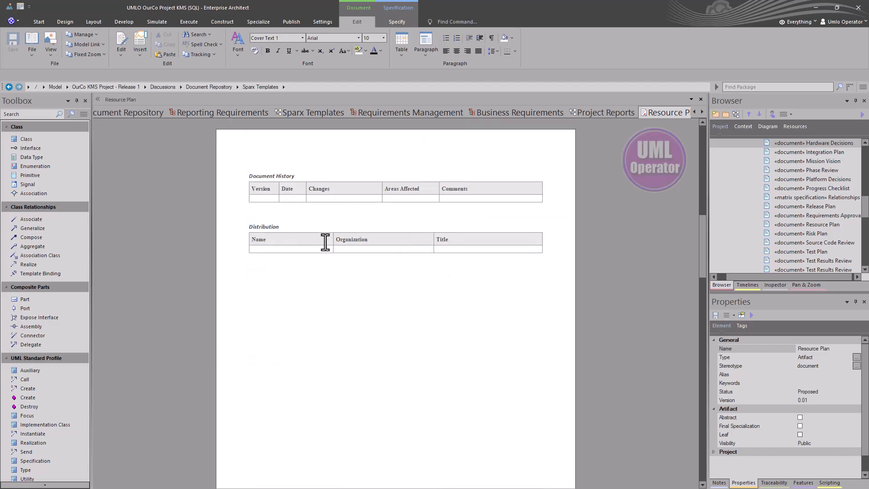
scroll(324, 243, down, 5)
scroll(323, 242, down, 15)
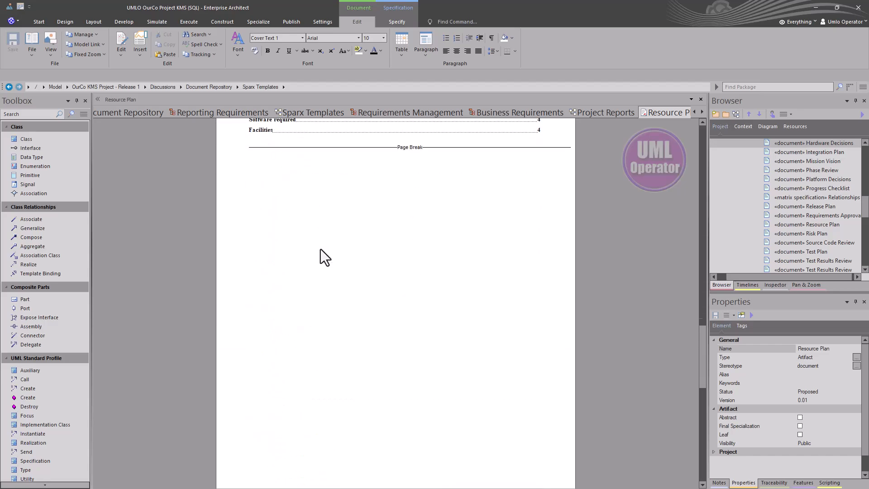
scroll(320, 249, down, 5)
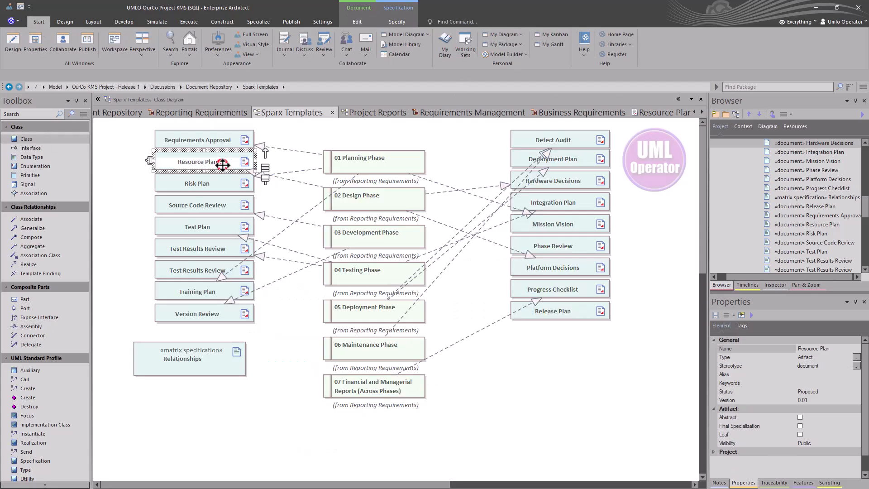
Open the Resource Plan document from the Sparx Templates diagram, then go back to the diagram.
double_click(222, 165)
scroll(321, 199, up, 5)
scroll(320, 200, up, 10)
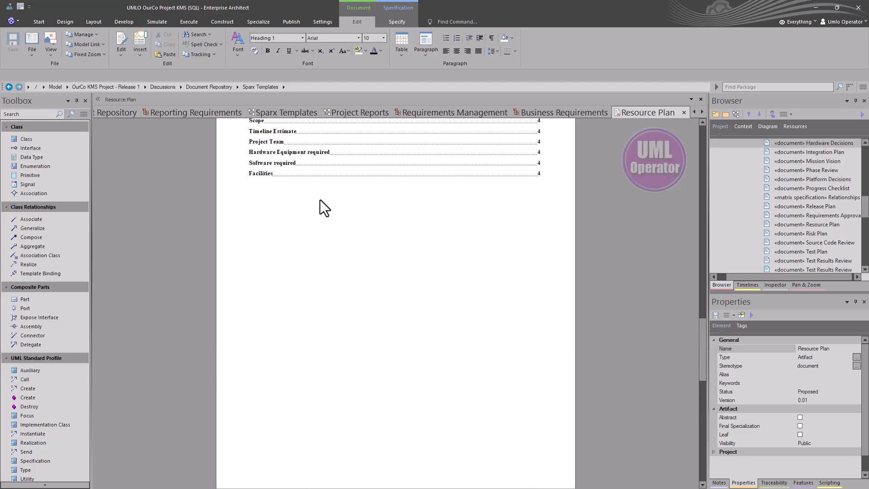
click(291, 113)
Open Resource Plan from the Project Reports diagram and read its Timeline, Team, Hardware, Software and Facilities sections.
click(355, 112)
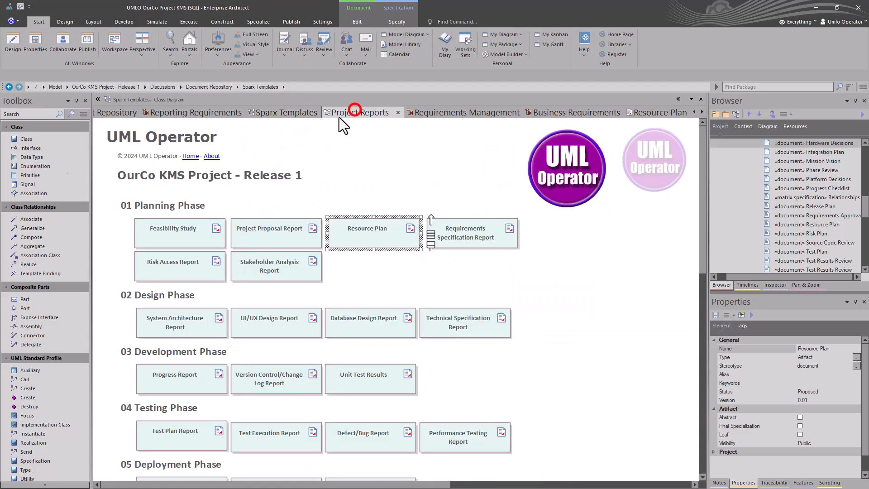
double_click(379, 229)
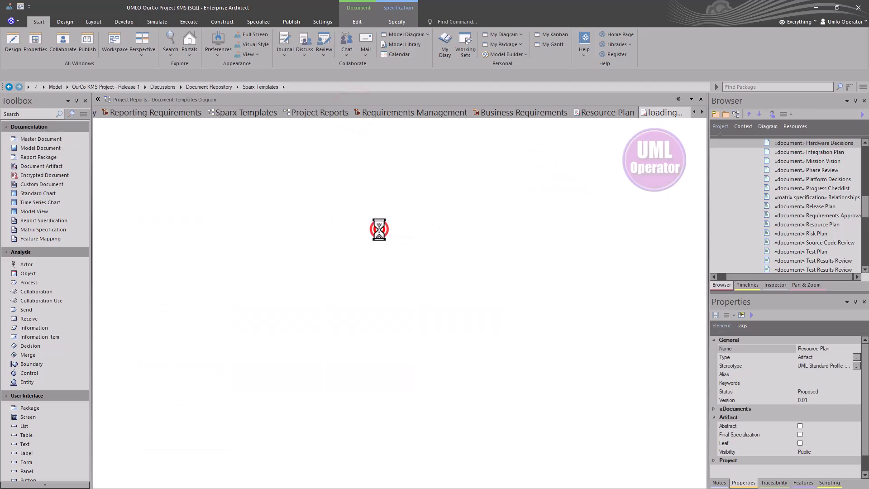
scroll(393, 235, down, 3)
scroll(388, 229, down, 6)
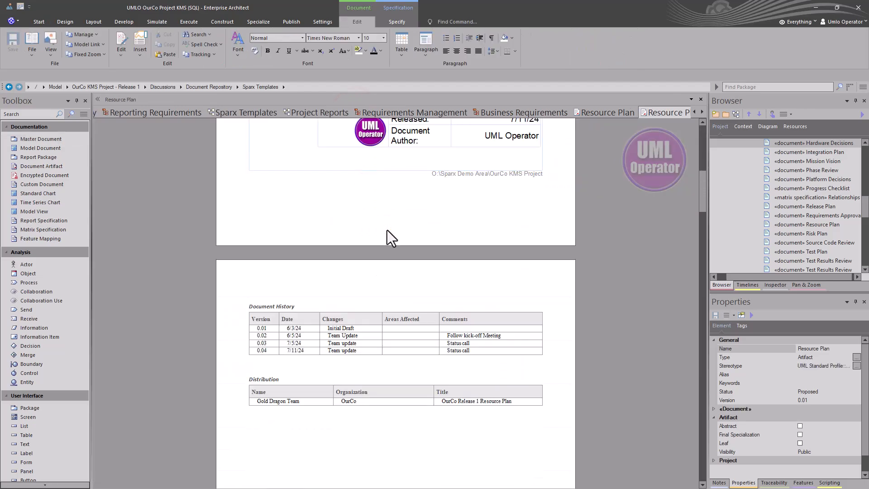
scroll(346, 238, down, 15)
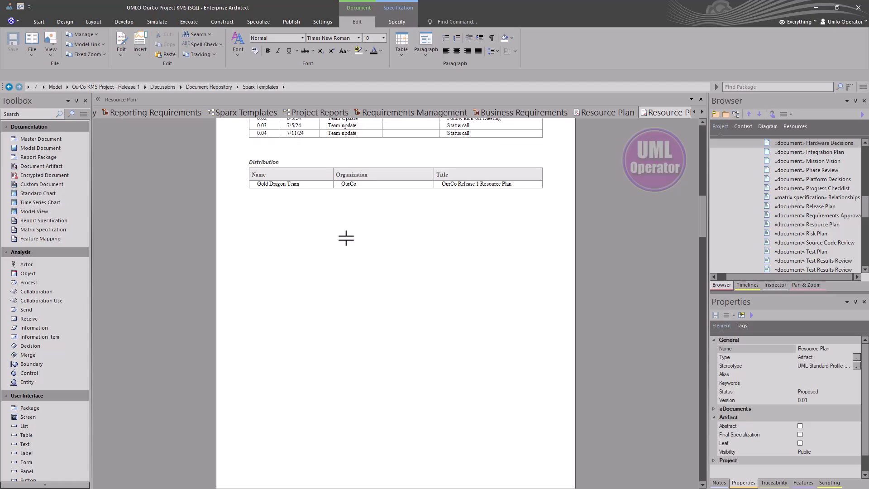
scroll(346, 238, down, 8)
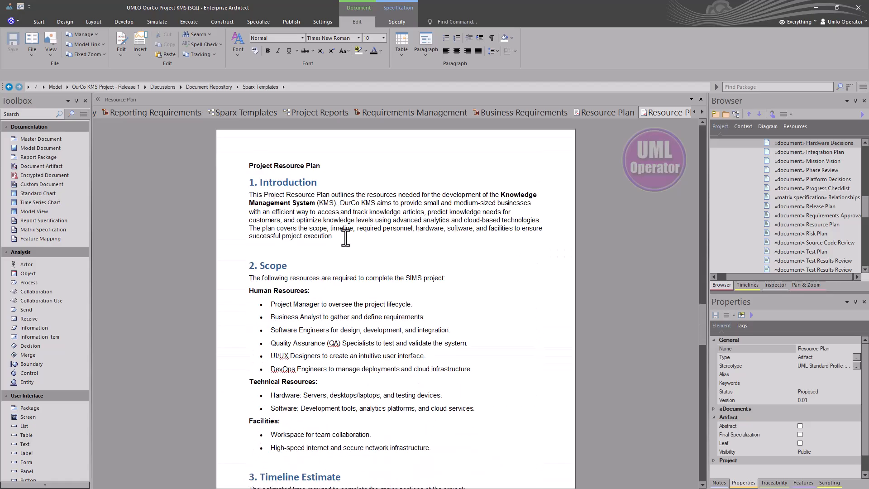
scroll(348, 235, down, 5)
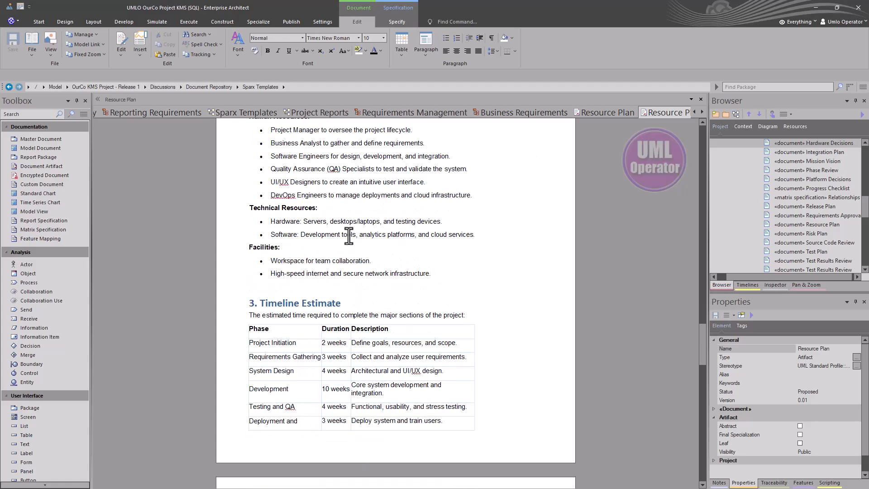
scroll(348, 235, down, 3)
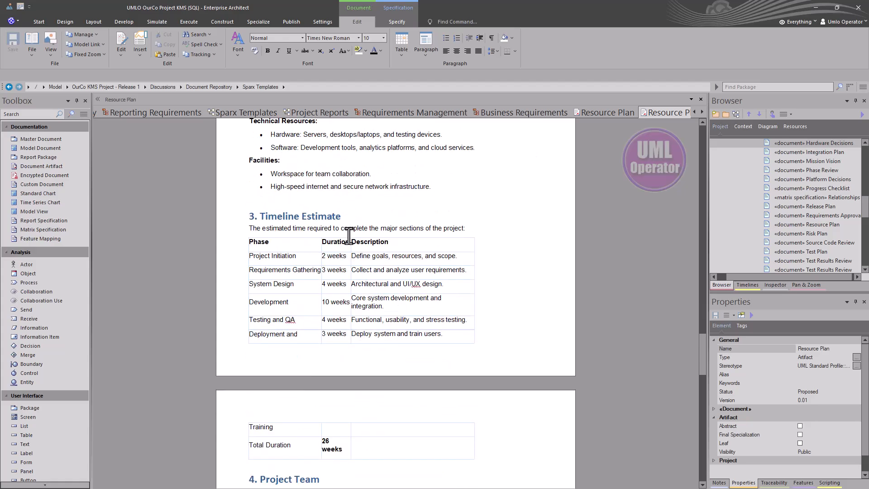
scroll(349, 235, down, 3)
scroll(347, 234, down, 5)
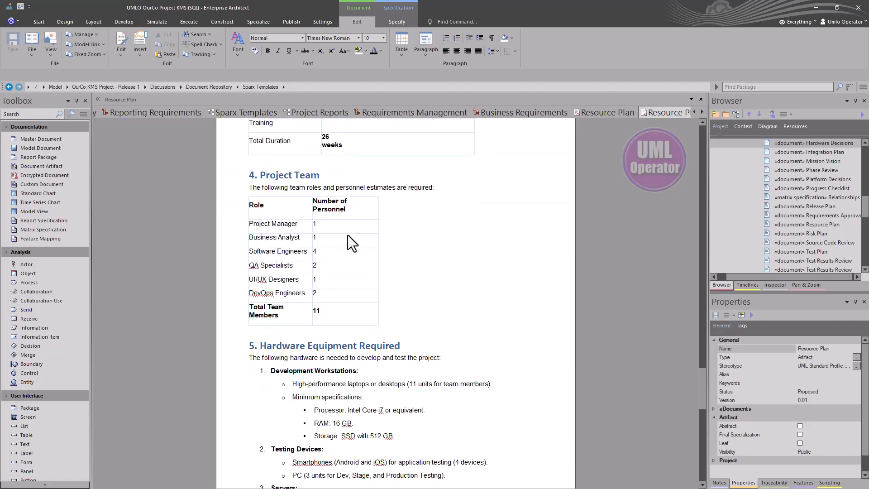
scroll(347, 235, down, 12)
scroll(347, 234, down, 7)
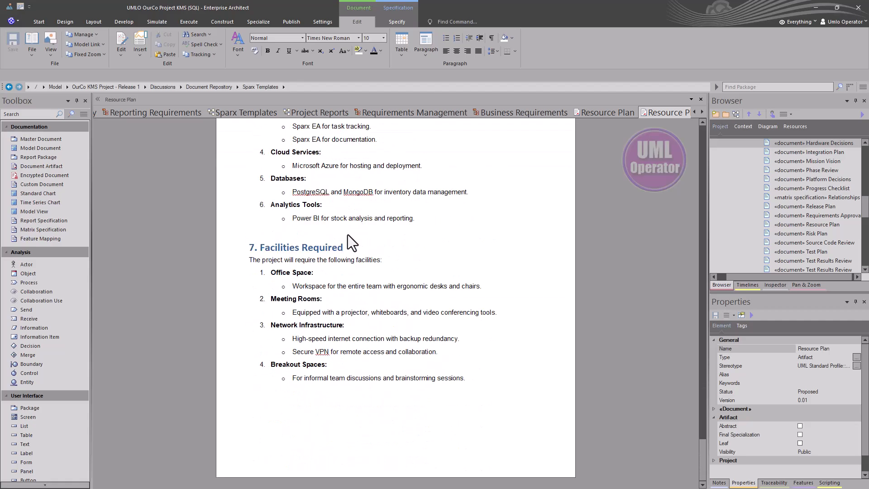
scroll(347, 235, up, 20)
scroll(346, 234, up, 20)
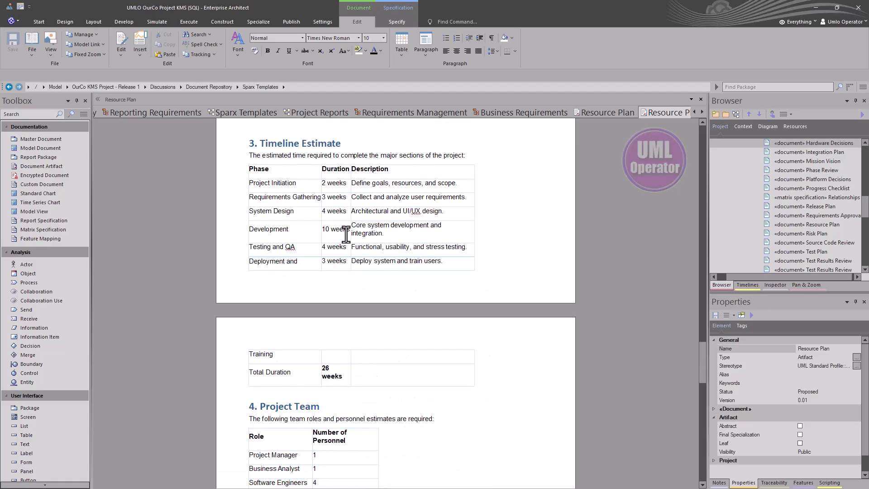
scroll(345, 235, up, 15)
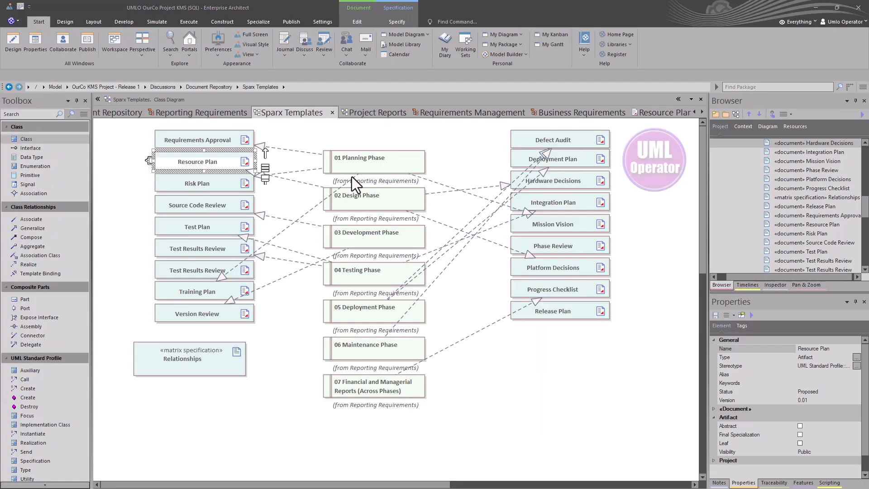
On Sparx Templates, select the phase requirements and left-column document templates, then clear the selection.
click(366, 165)
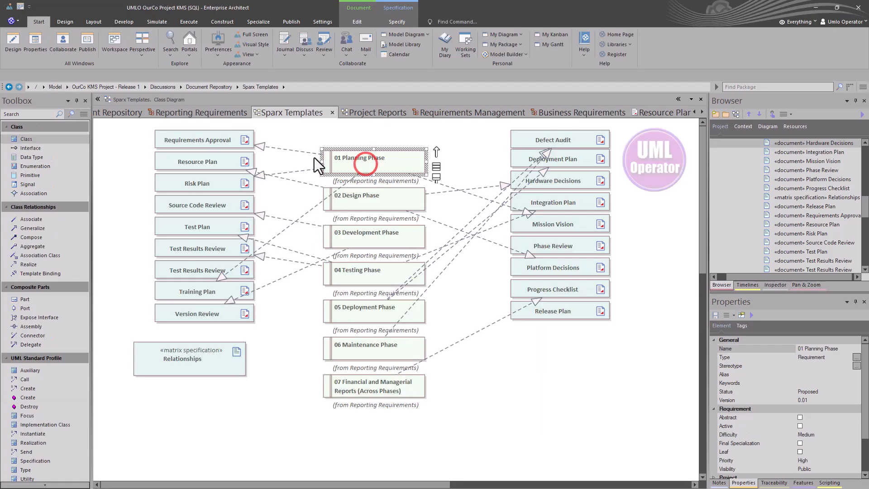
click(291, 149)
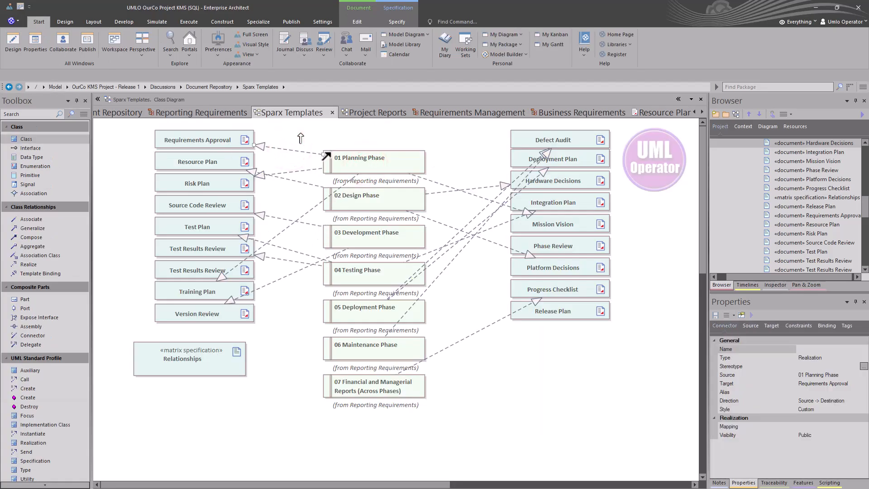
drag(408, 246, 360, 404)
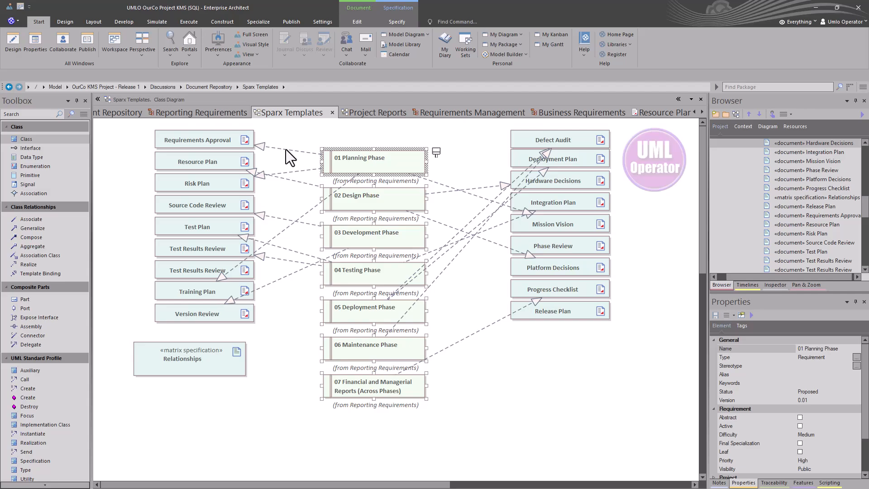
drag(138, 141, 230, 326)
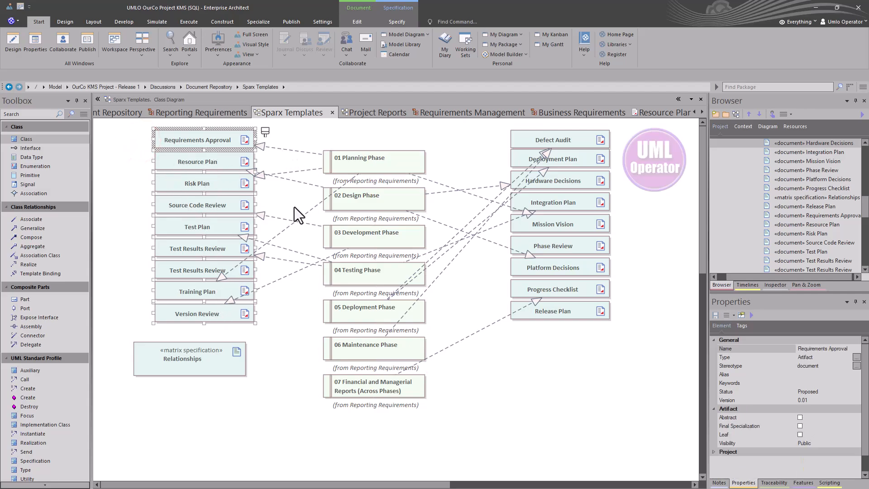
click(301, 151)
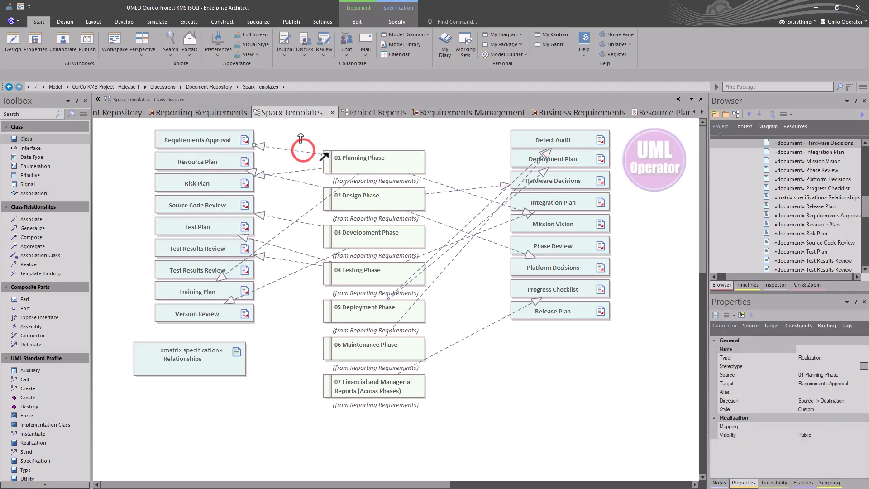
Set the Layout diagram filter to Relationships and highlight 01 Planning Phase's linked templates.
click(94, 21)
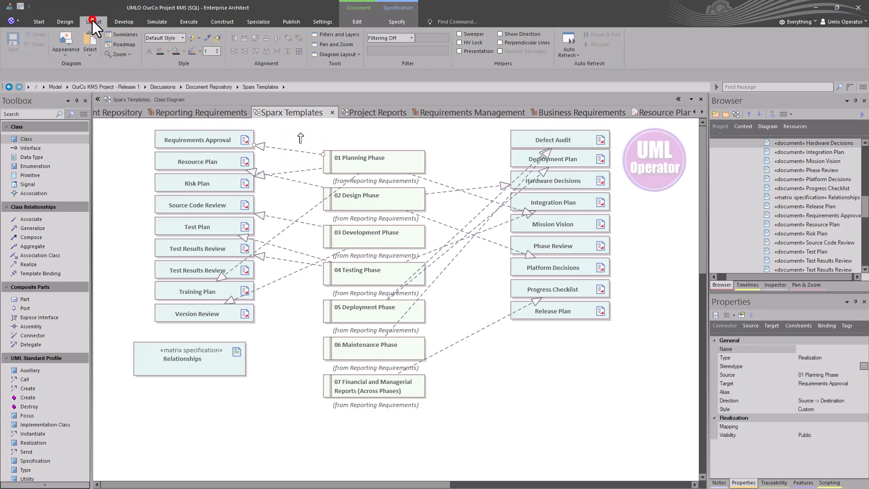
click(410, 38)
click(396, 59)
click(396, 159)
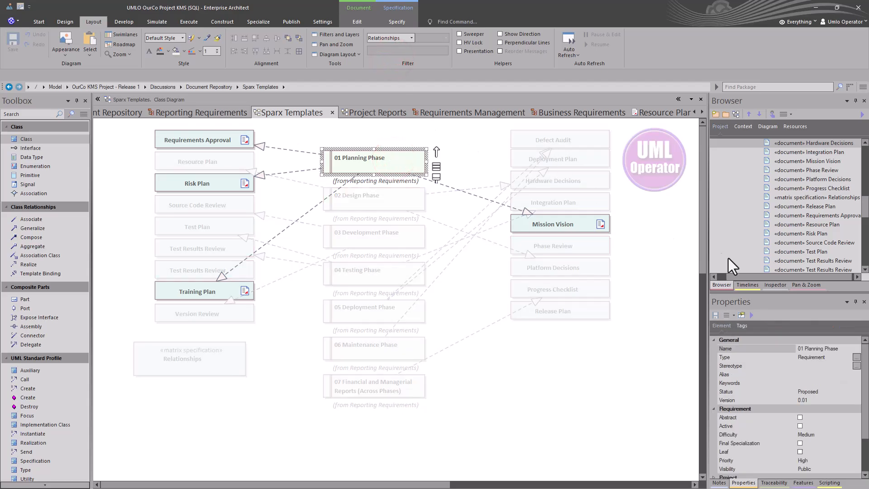
Show 01 Planning Phase's notes, enlarge the notes pane and float it over the diagram.
click(717, 483)
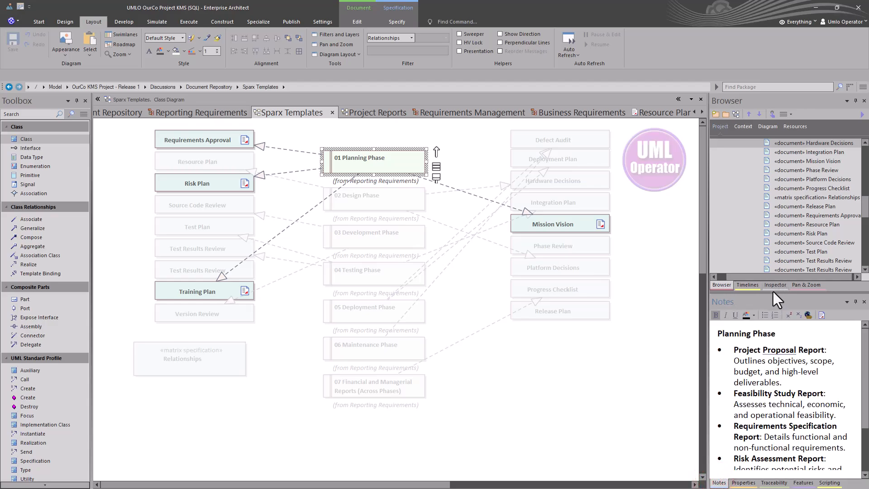
drag(774, 292, 774, 222)
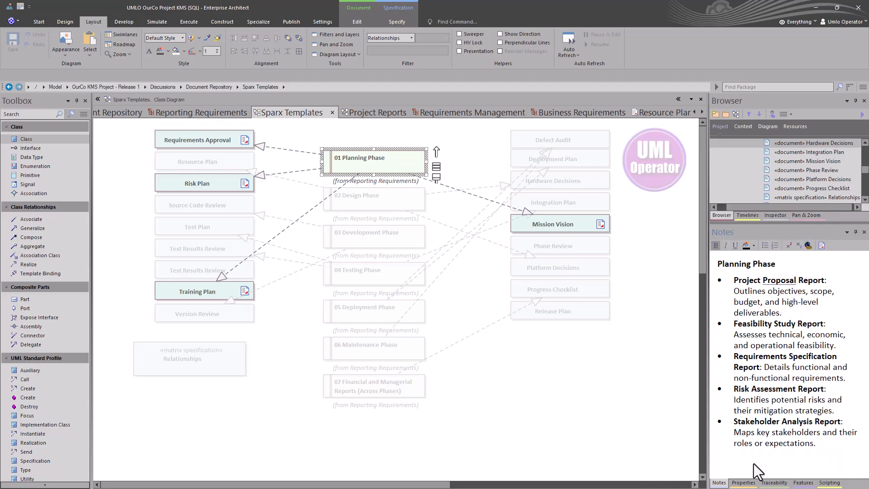
drag(720, 483, 309, 219)
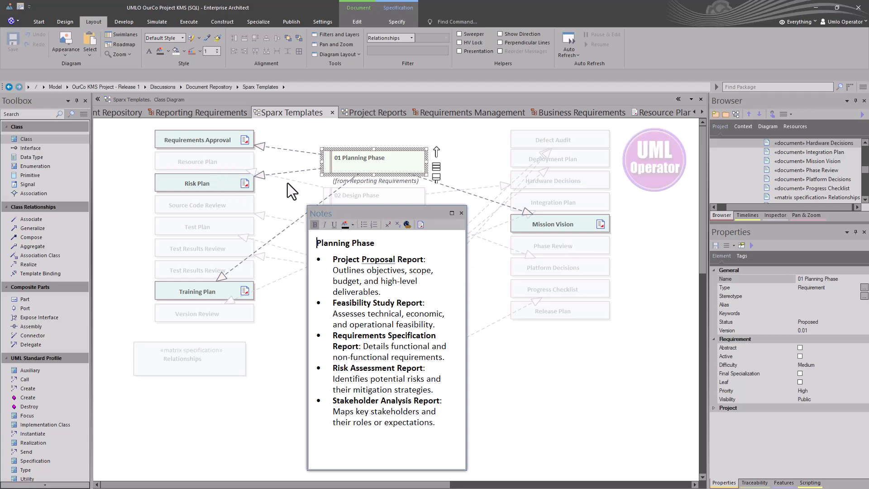
Open the Risk Plan document, scroll through it, and close it.
double_click(196, 185)
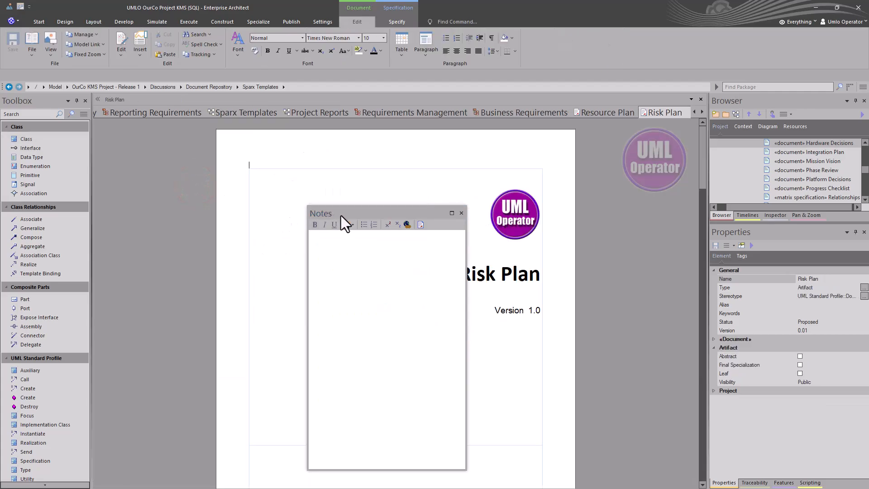
drag(352, 216, 677, 193)
scroll(410, 313, down, 5)
scroll(410, 313, down, 15)
scroll(402, 312, down, 5)
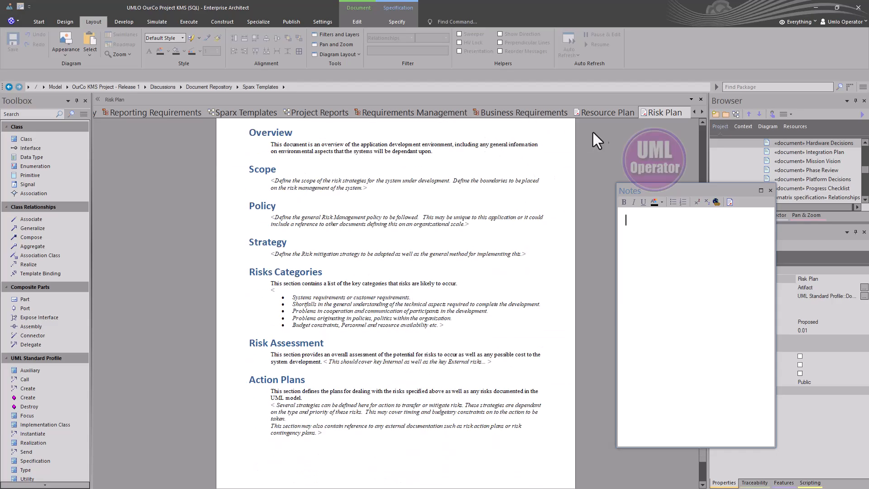
click(700, 100)
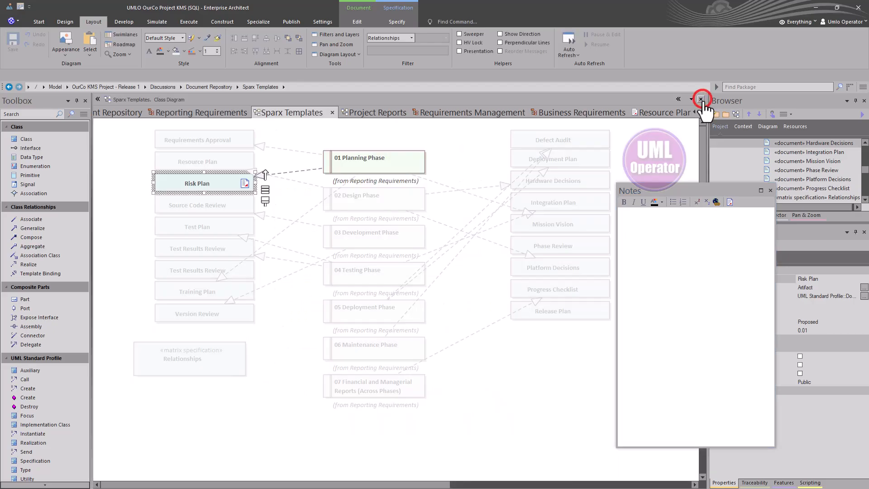
Reselect 01 Planning Phase, then read Mission Vision's Introduction, Vision and Mission sections and close it.
click(348, 164)
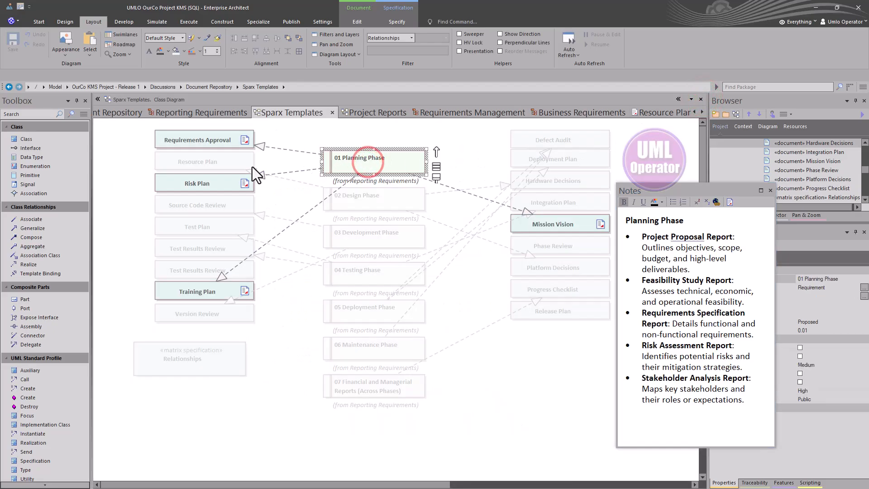
click(184, 298)
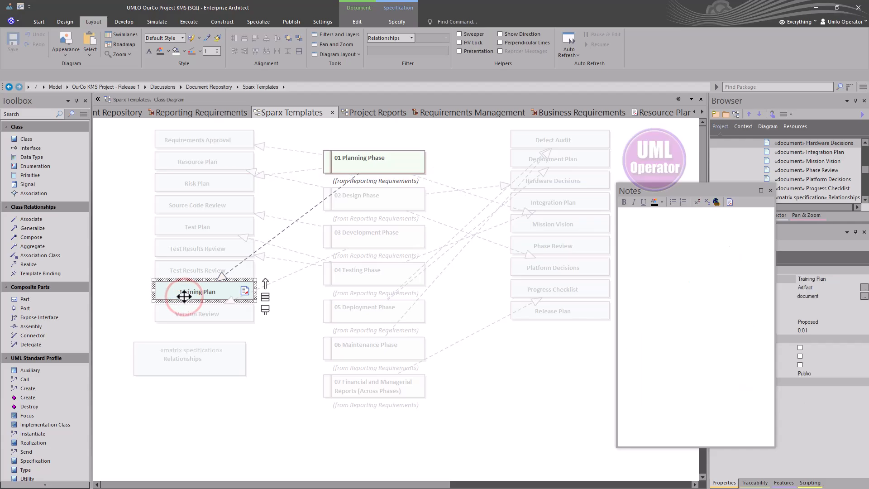
double_click(558, 222)
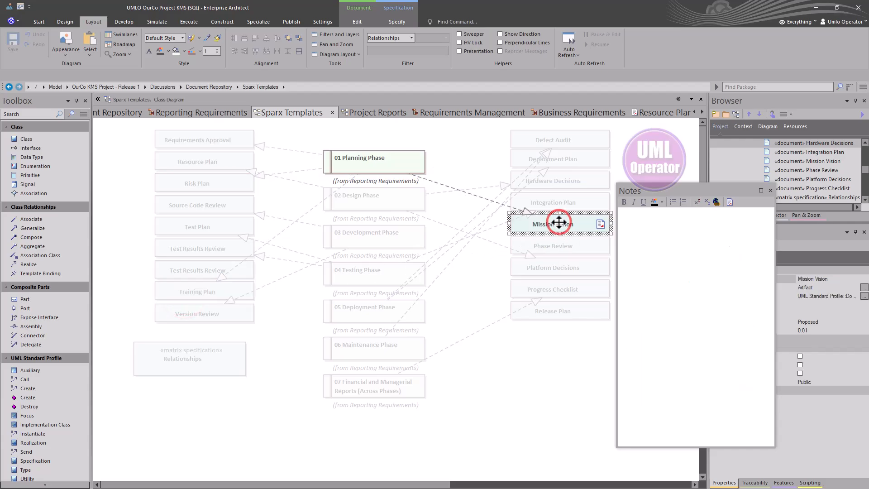
scroll(452, 258, down, 6)
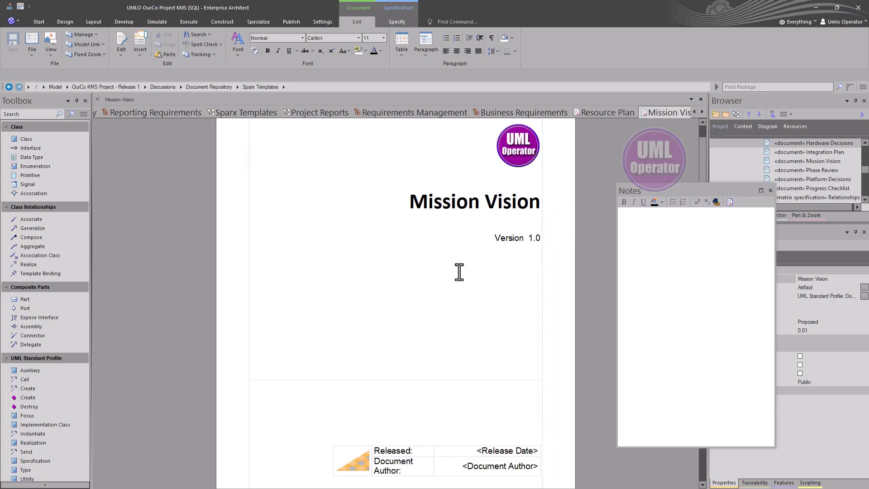
scroll(455, 265, down, 10)
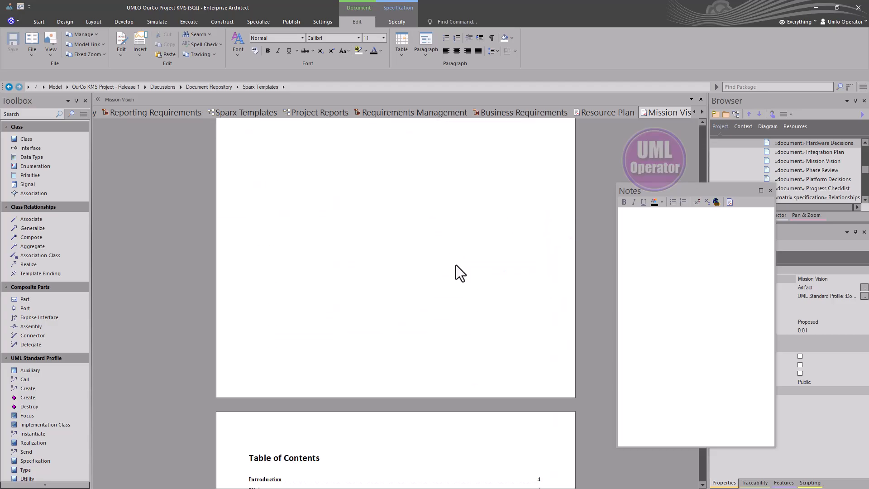
scroll(453, 262, down, 8)
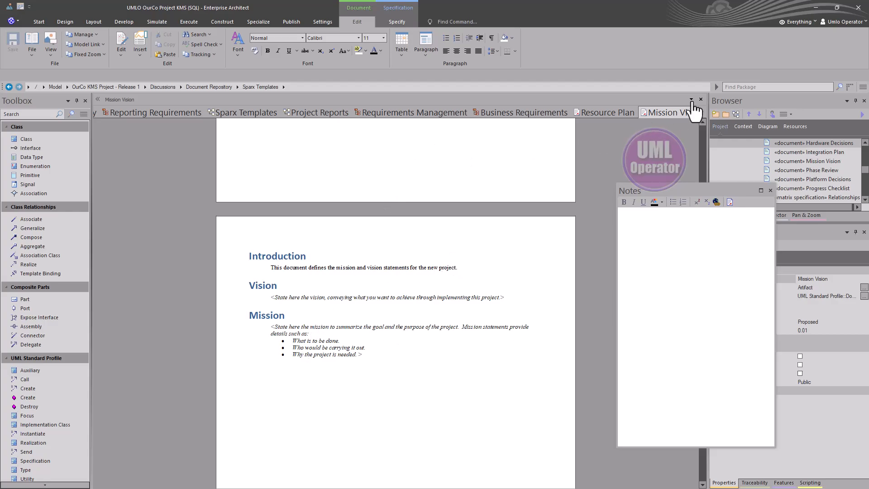
click(701, 100)
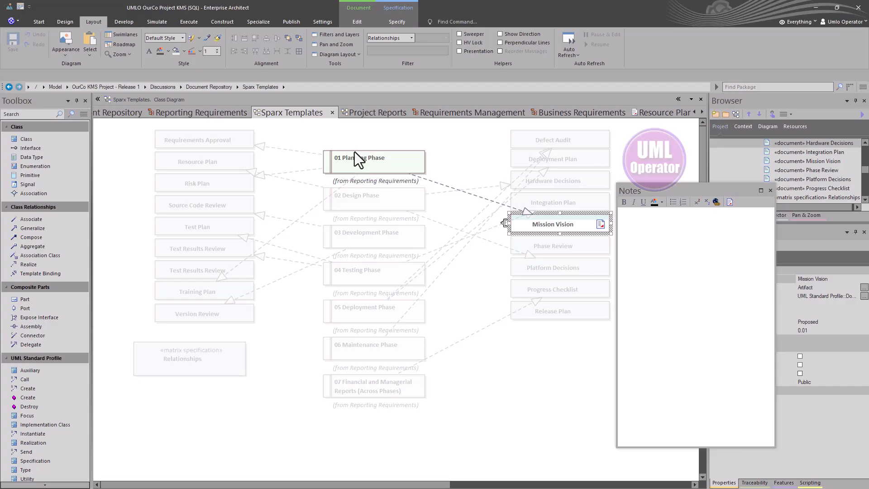
Select 01 Planning Phase, open its Training Plan template and scroll down to the Objectives section.
click(387, 164)
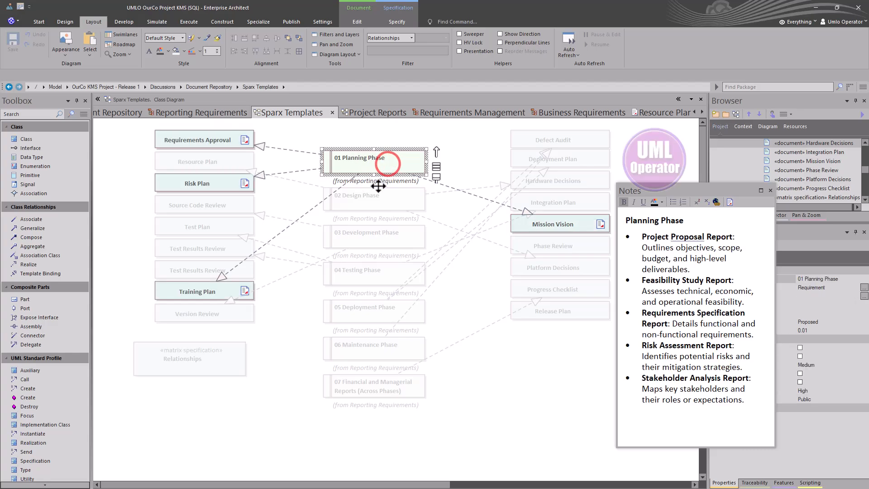
double_click(207, 293)
scroll(340, 288, down, 15)
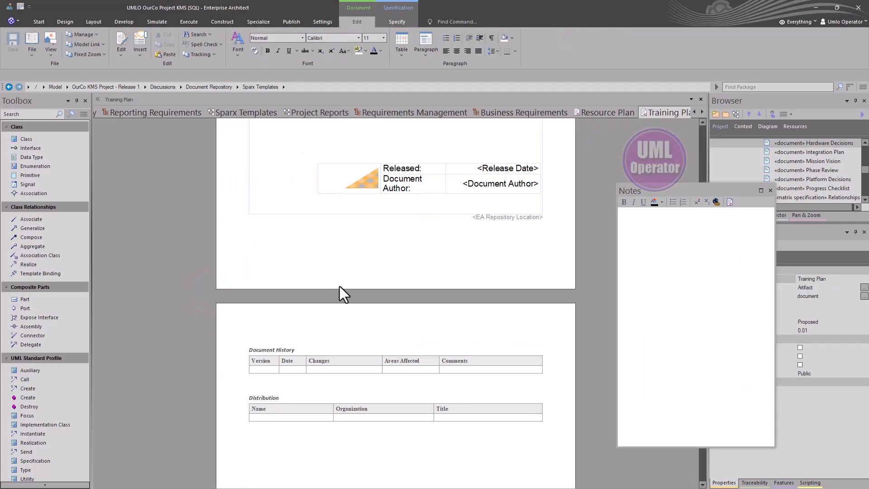
scroll(333, 284, down, 20)
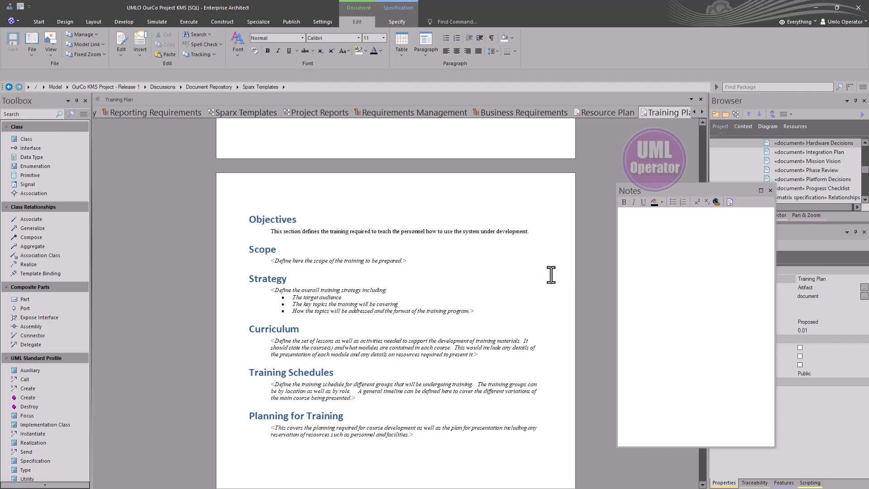
Close the Training Plan document and set the diagram filter to Filtering Off, clearing the selection.
click(325, 191)
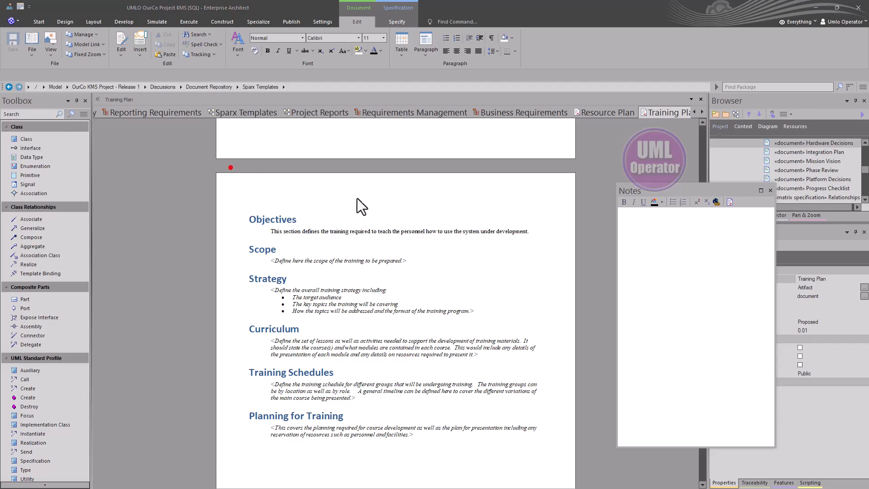
click(93, 22)
click(19, 6)
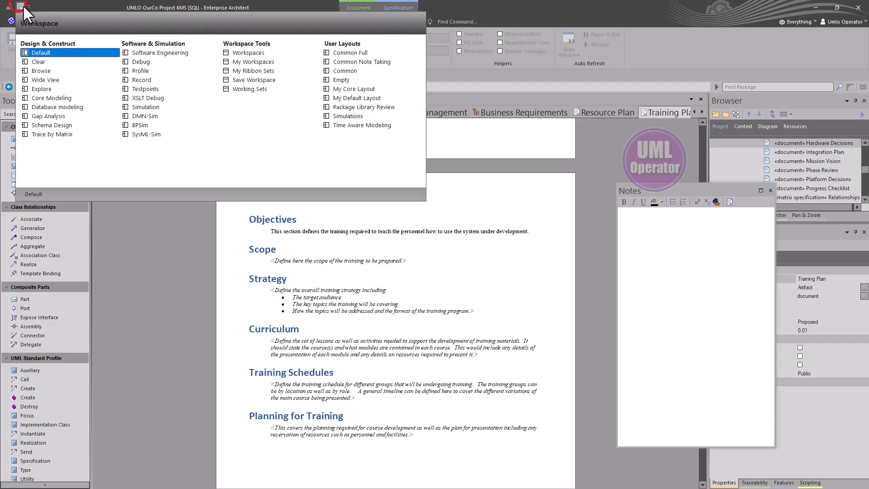
click(336, 72)
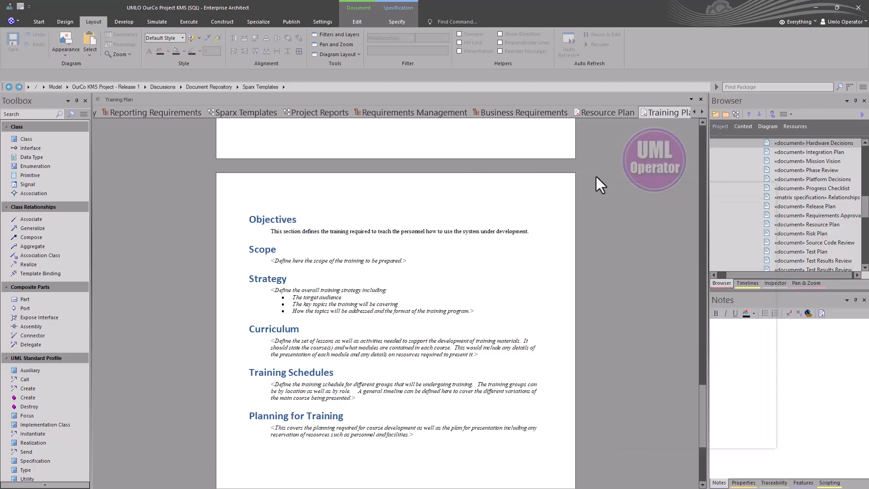
click(701, 98)
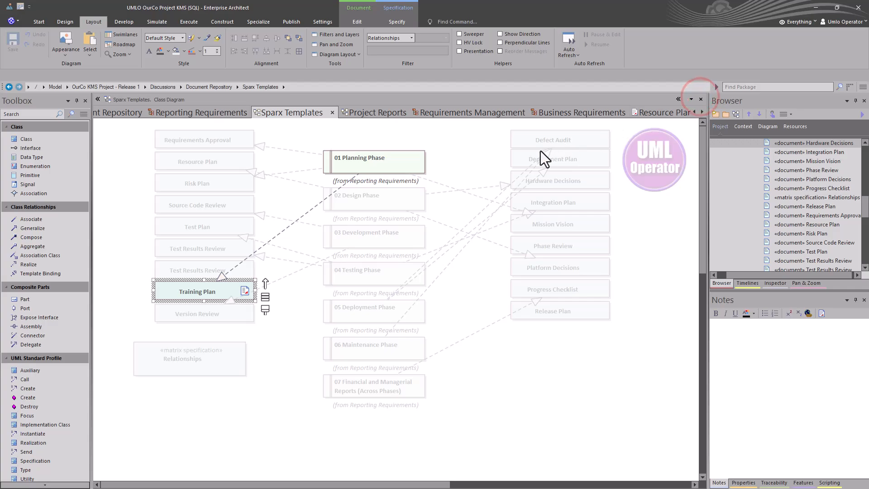
click(411, 39)
click(407, 46)
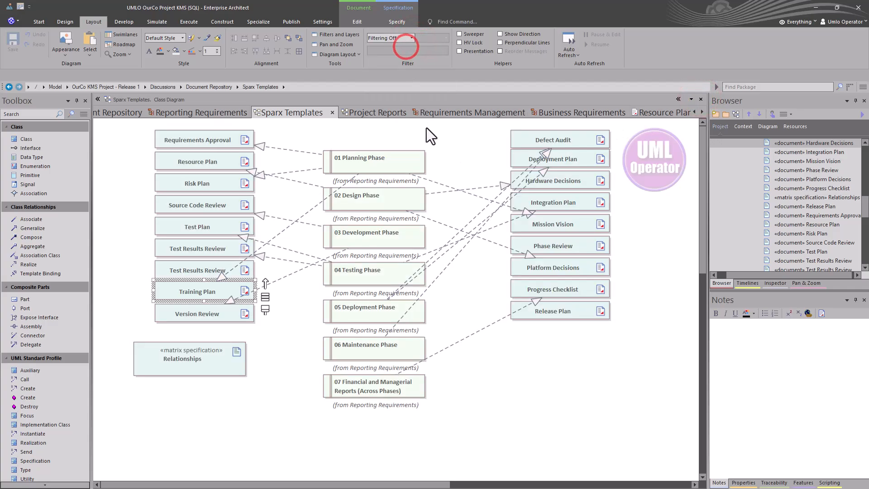
click(445, 156)
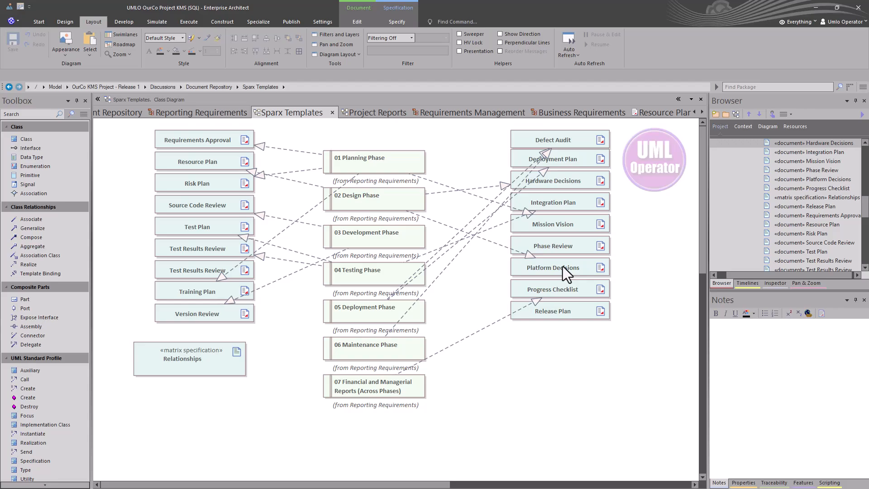
Open the Release Plan template and try linking a picture for <Company Logo>, then cancel.
double_click(575, 316)
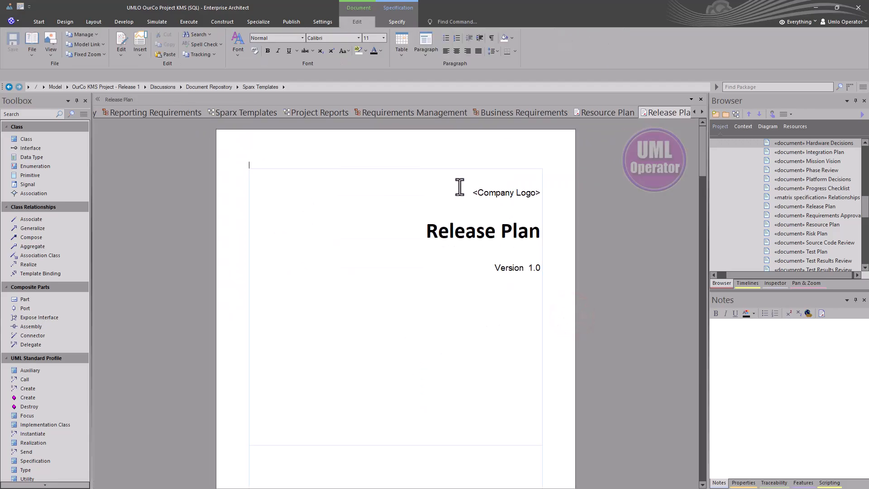
drag(471, 193, 537, 192)
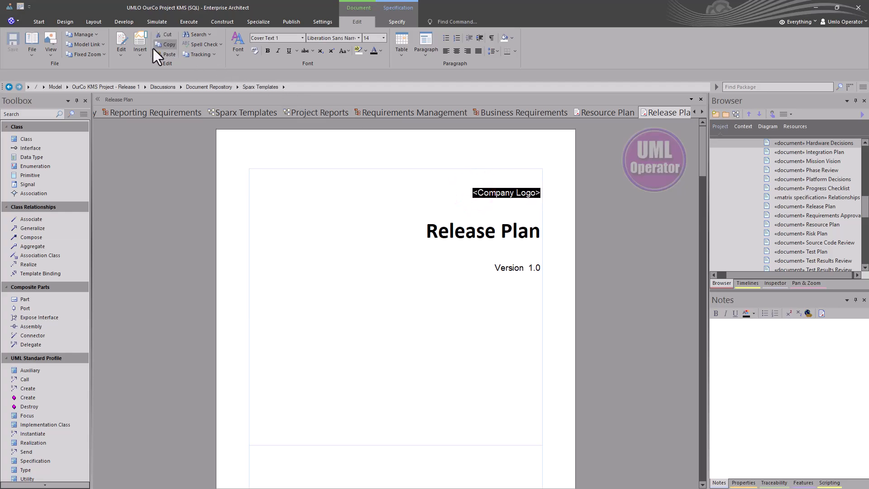
click(145, 54)
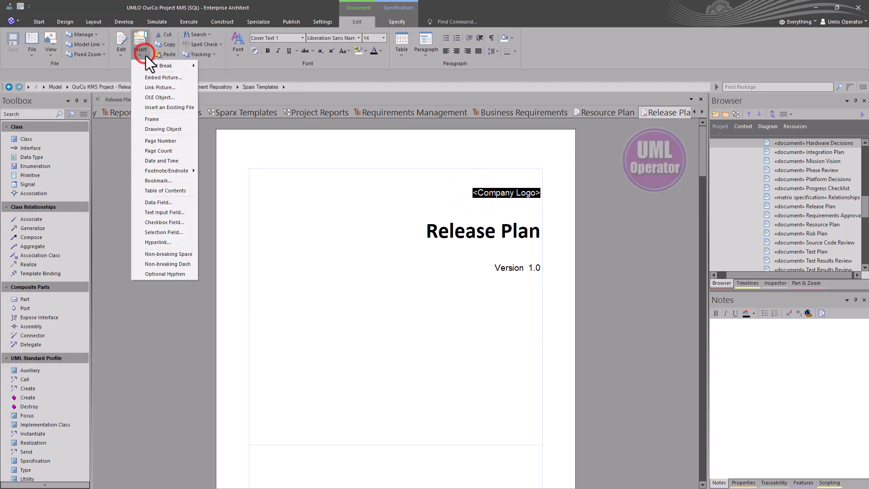
click(150, 85)
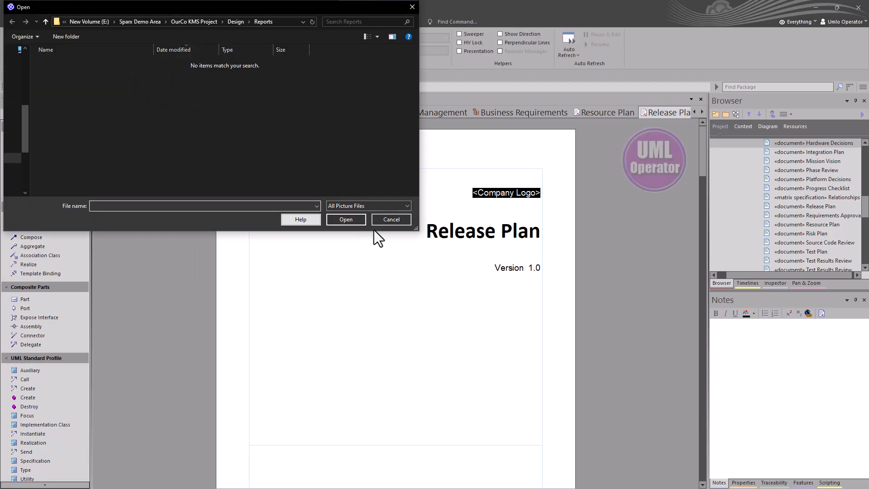
click(384, 219)
Scroll through the Release Plan sections, selecting text under Scope and Critical Items.
scroll(520, 287, down, 3)
scroll(518, 286, down, 8)
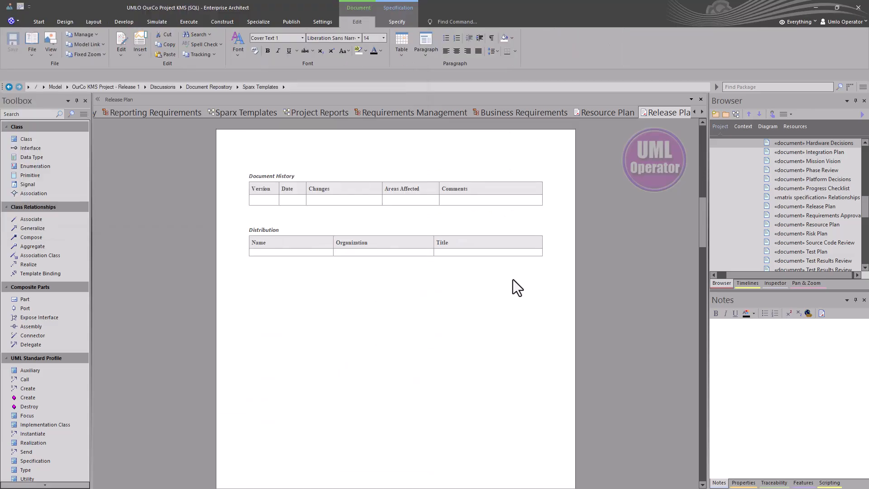
scroll(512, 279, down, 5)
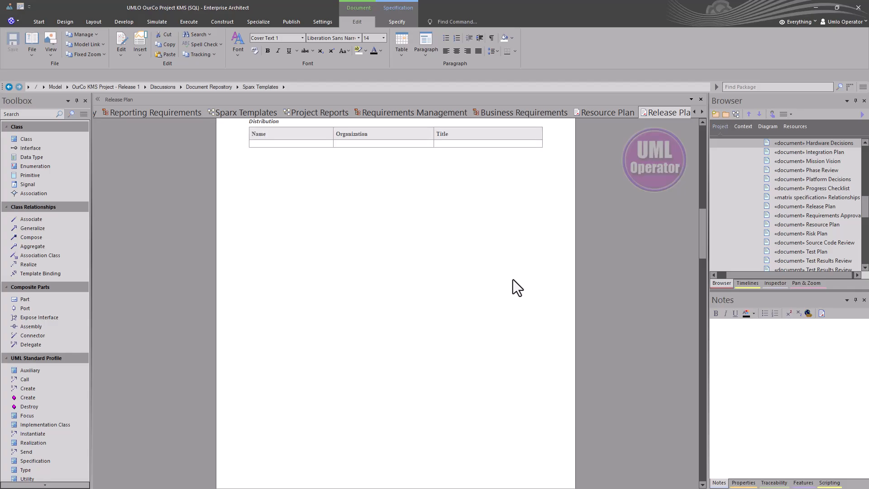
scroll(512, 278, down, 10)
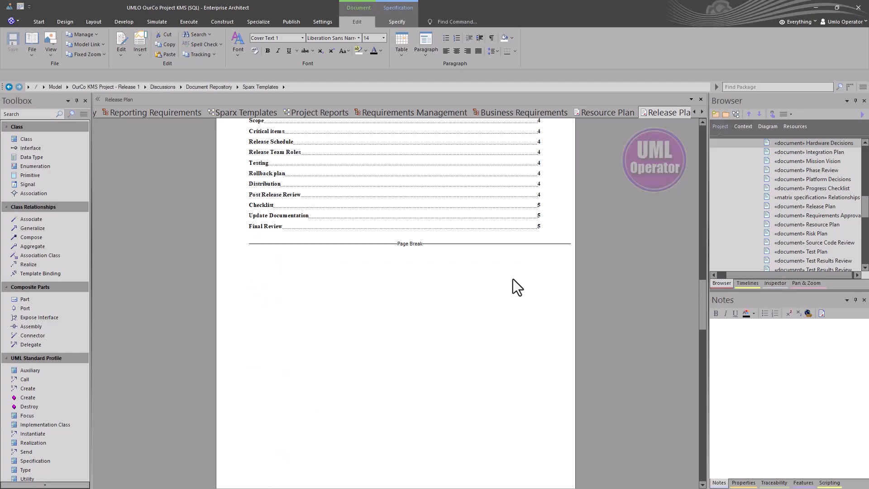
scroll(512, 278, down, 4)
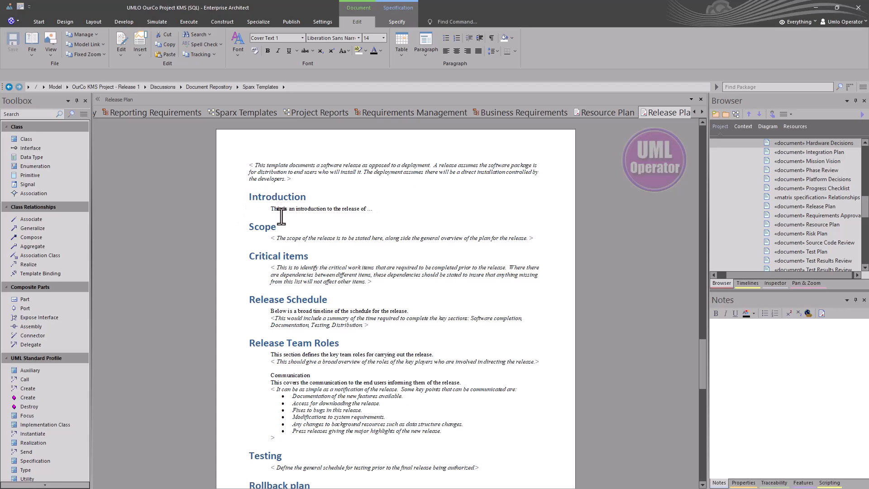
drag(273, 232, 527, 238)
click(271, 238)
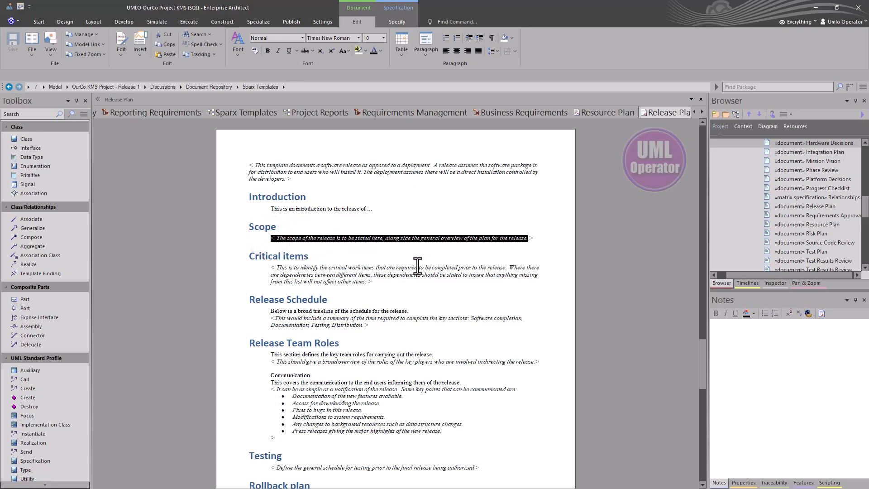
drag(270, 274, 362, 275)
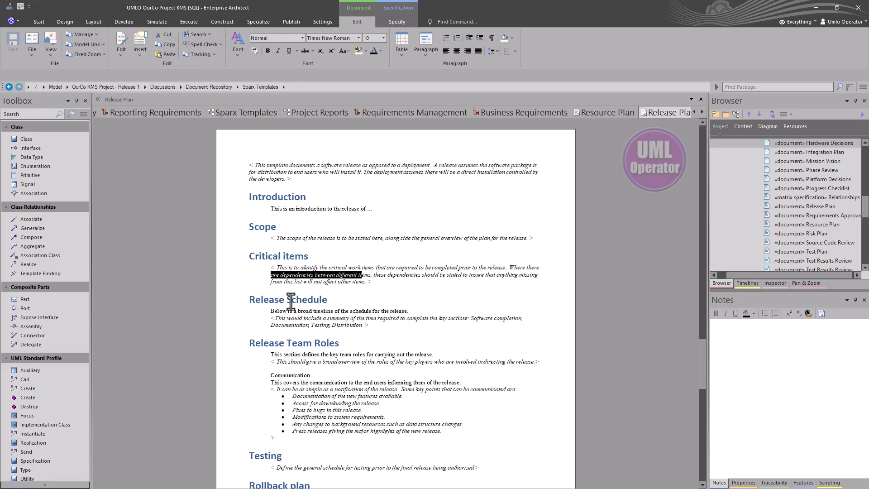
click(414, 297)
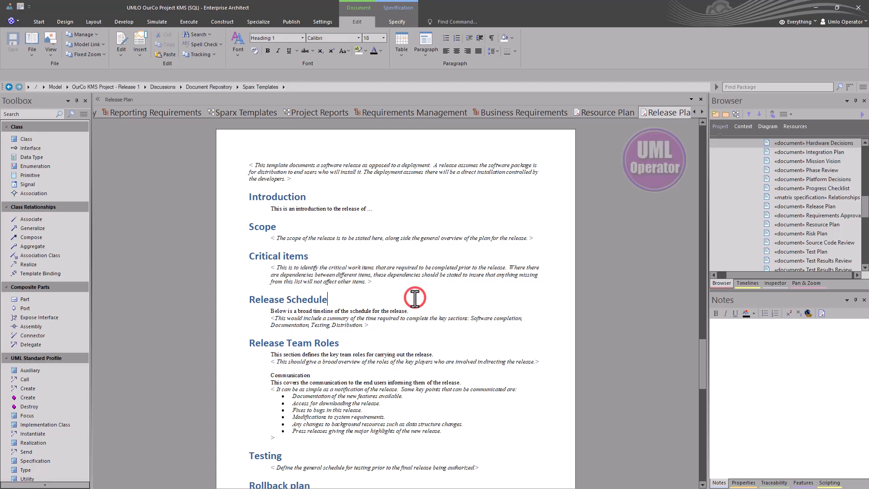
scroll(415, 298, down, 15)
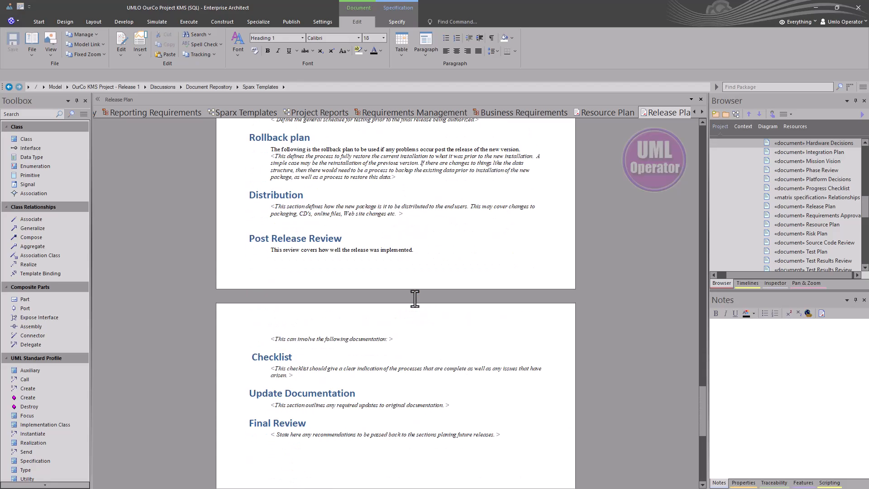
scroll(414, 298, up, 5)
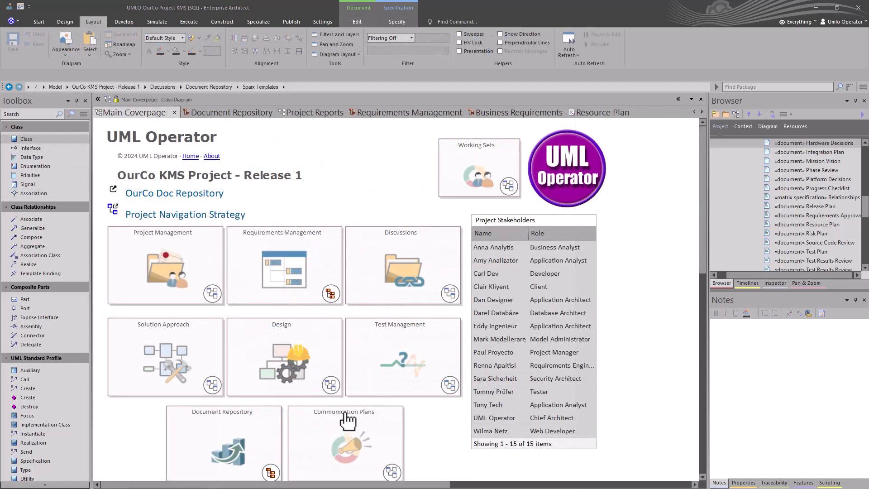
double_click(147, 269)
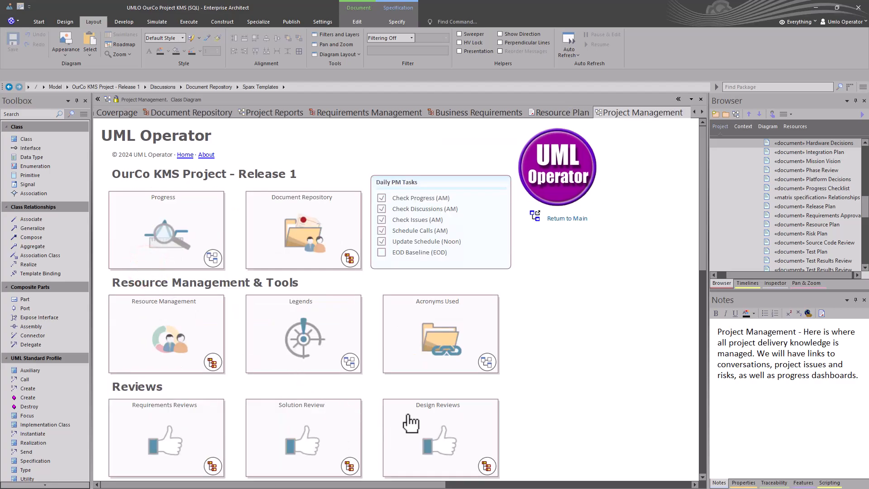
double_click(287, 226)
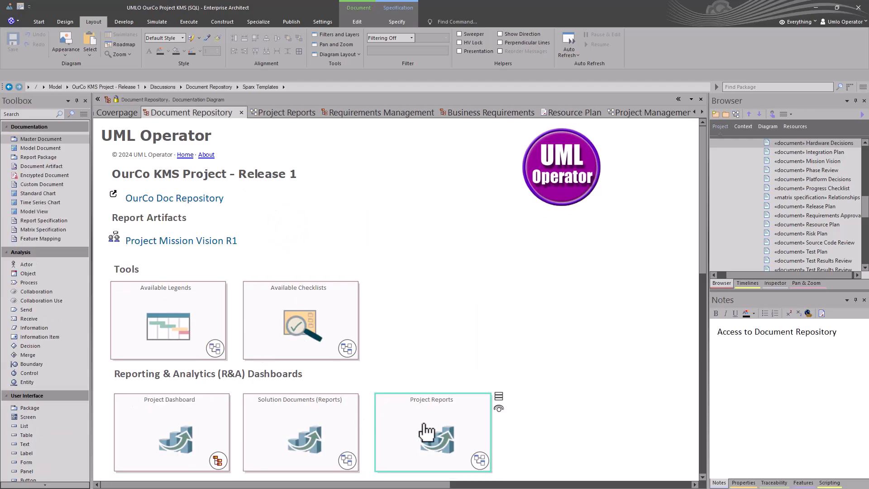
double_click(201, 422)
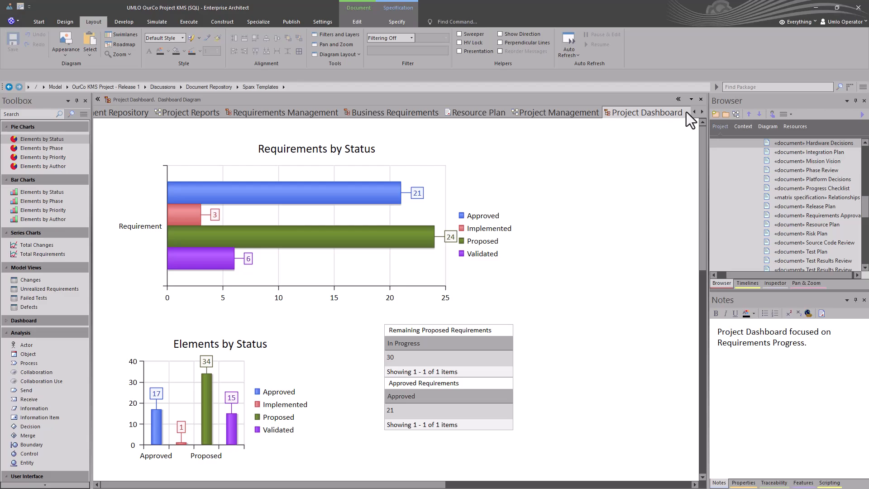
click(700, 99)
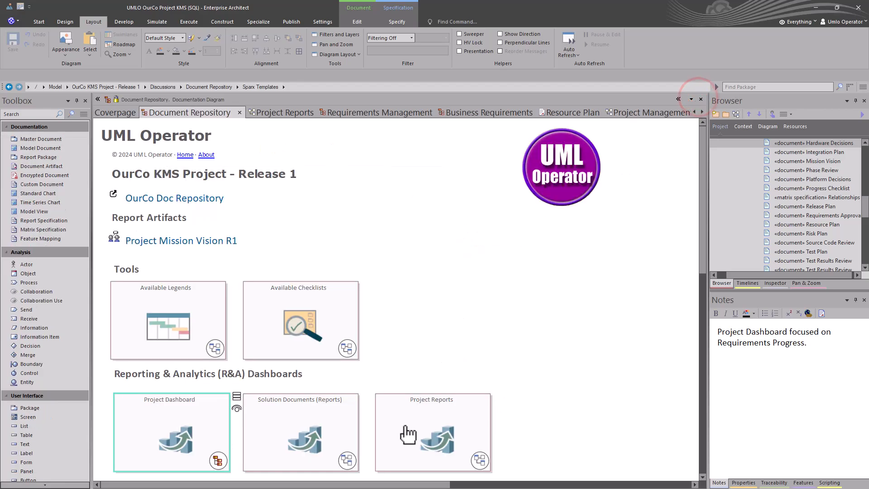
double_click(407, 431)
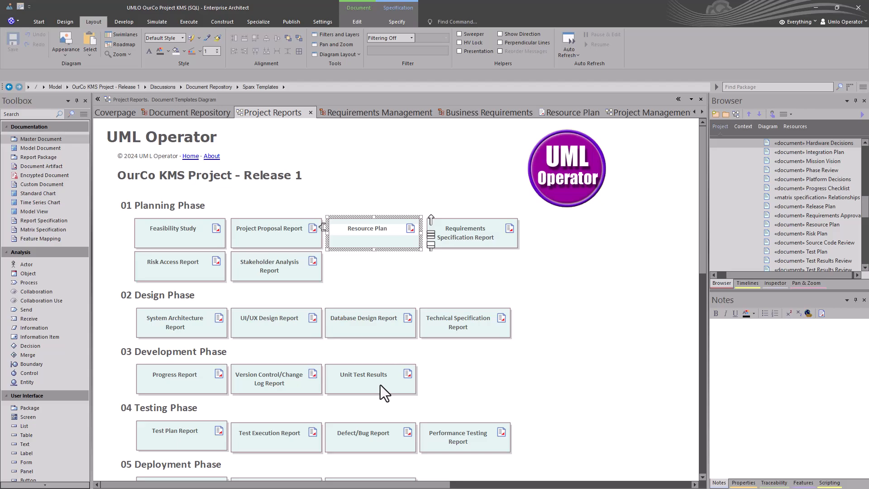
scroll(351, 330, down, 4)
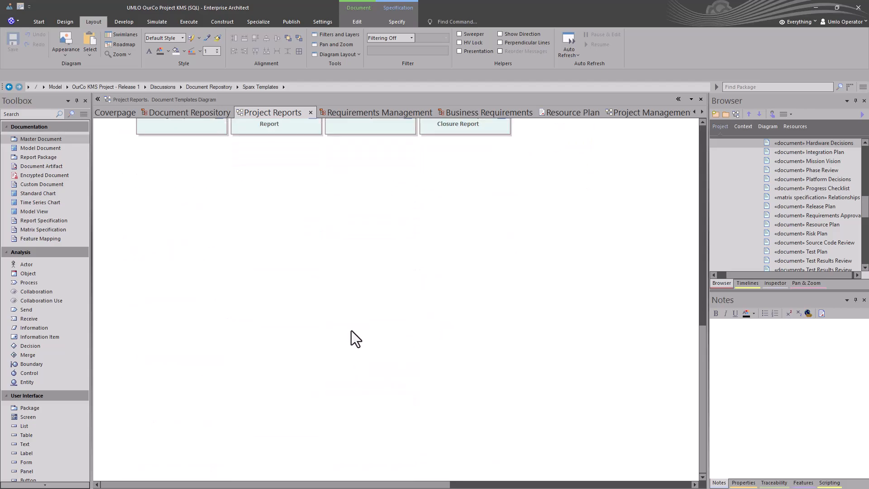
scroll(351, 331, up, 4)
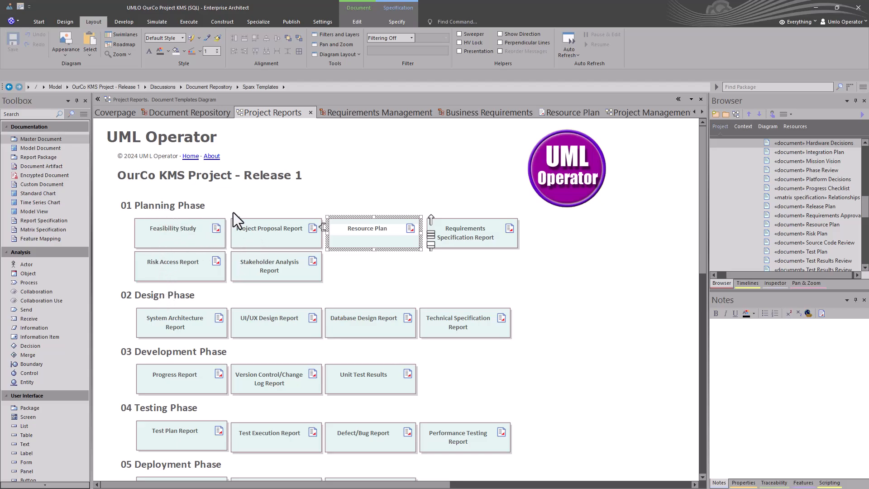
click(378, 263)
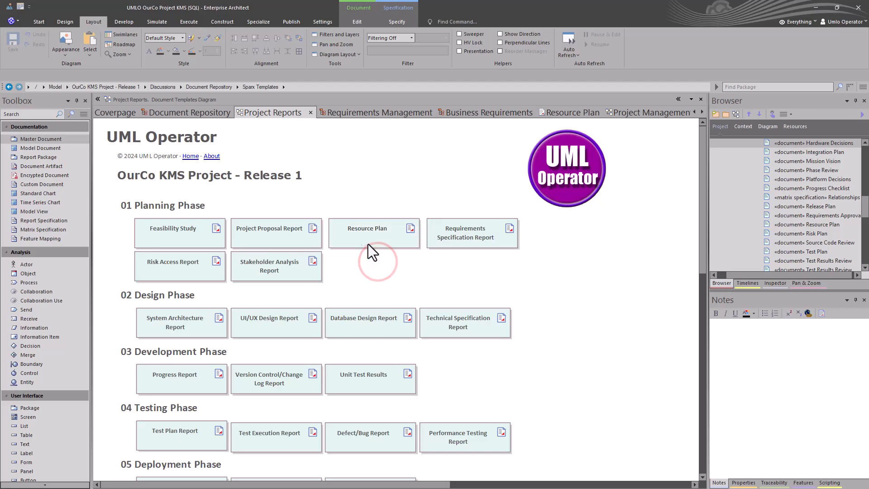
double_click(189, 243)
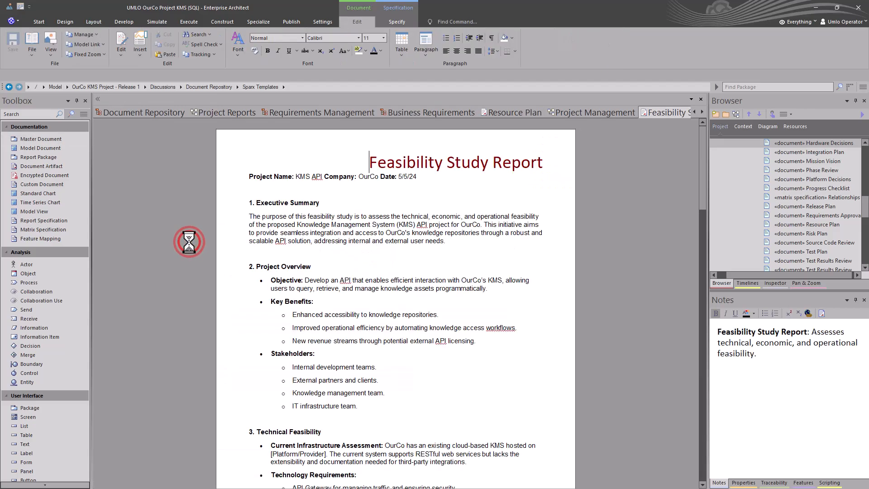
scroll(324, 275, down, 15)
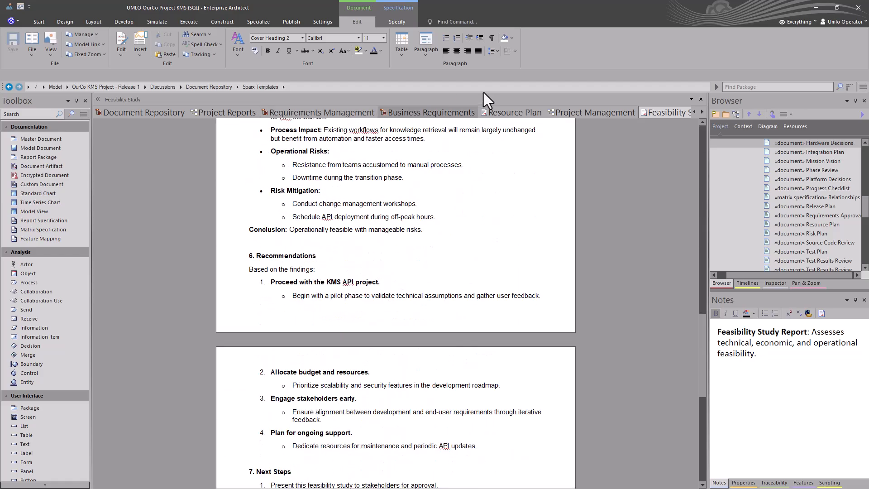
click(700, 99)
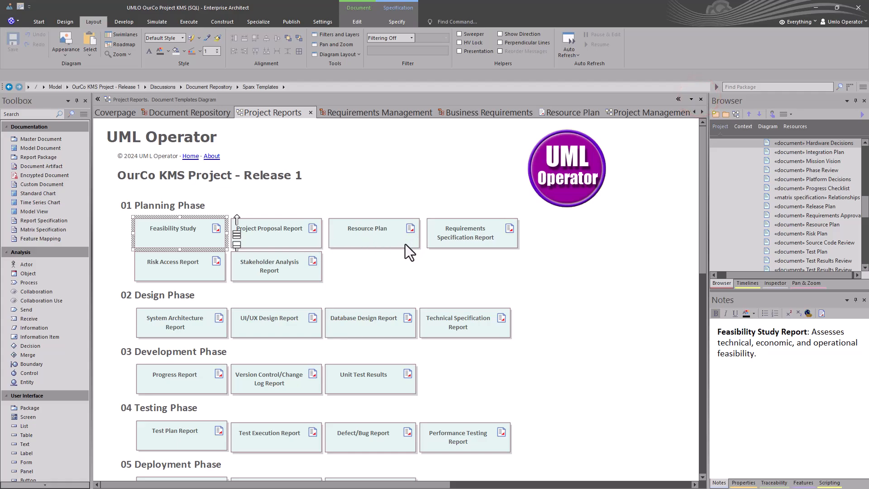
click(438, 262)
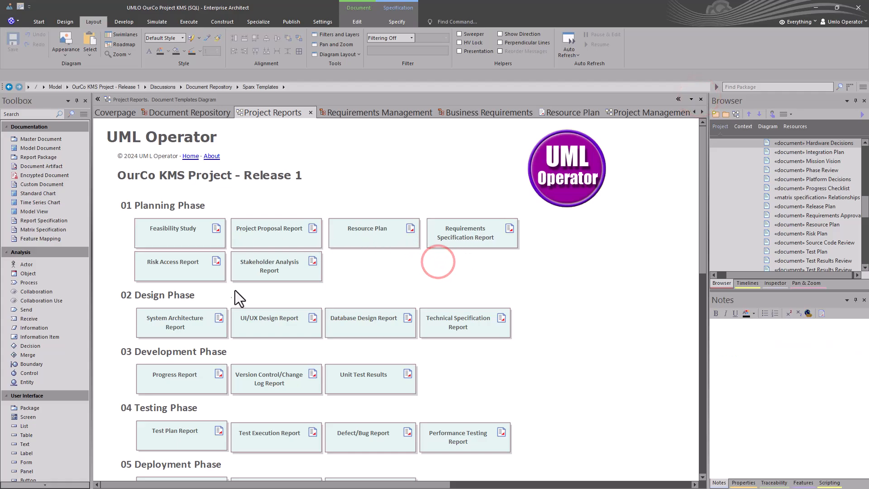
scroll(260, 335, down, 3)
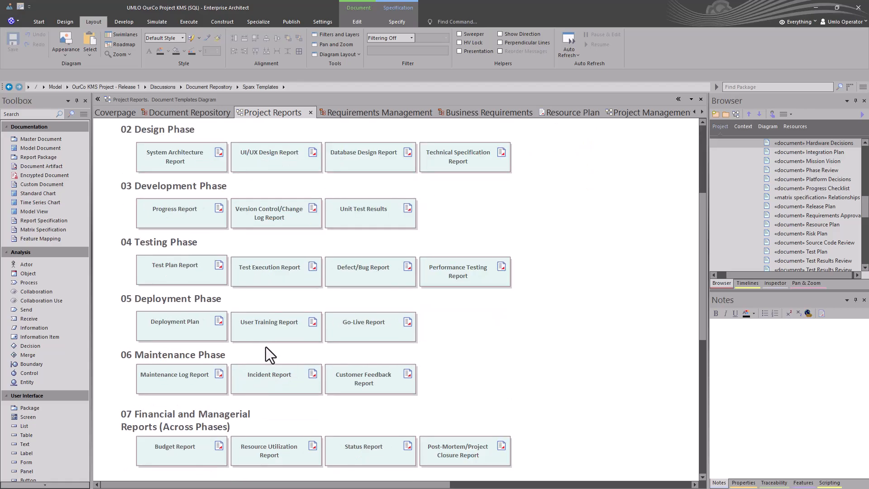
scroll(251, 303, up, 3)
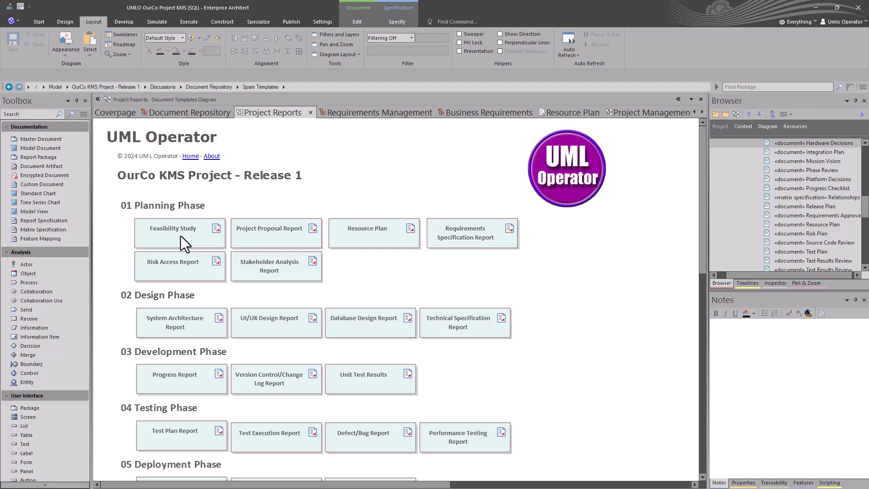
double_click(246, 236)
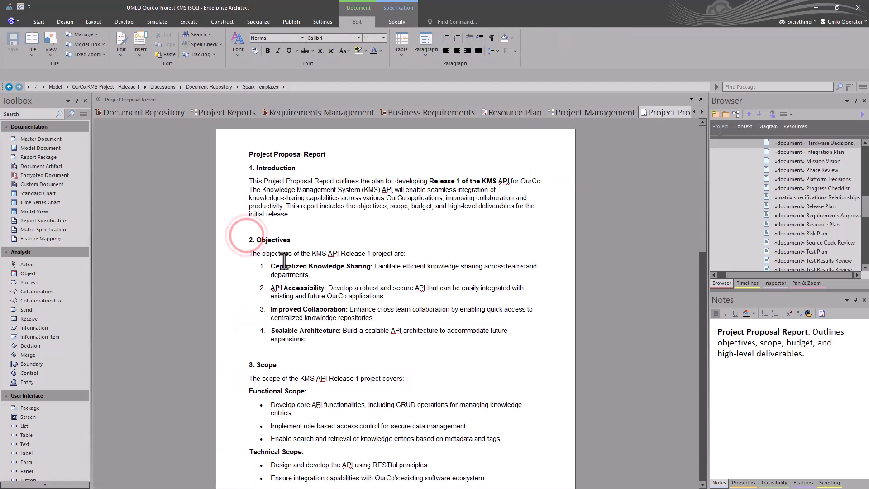
click(701, 99)
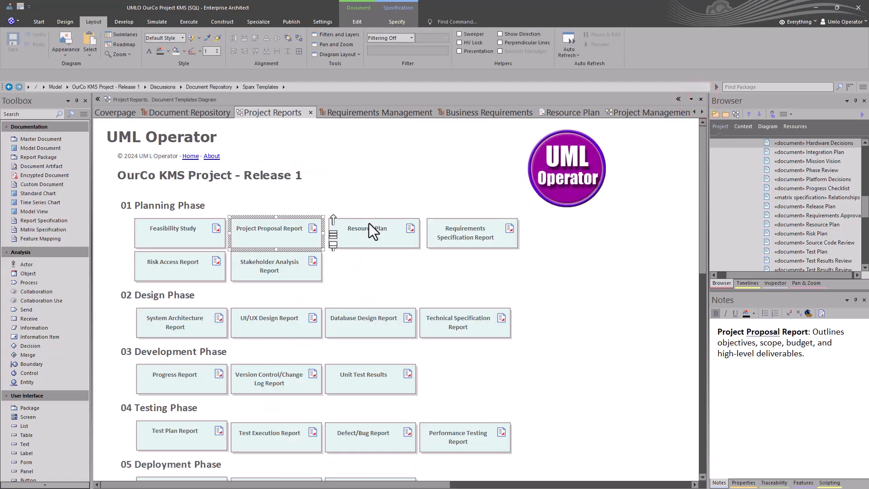
click(361, 229)
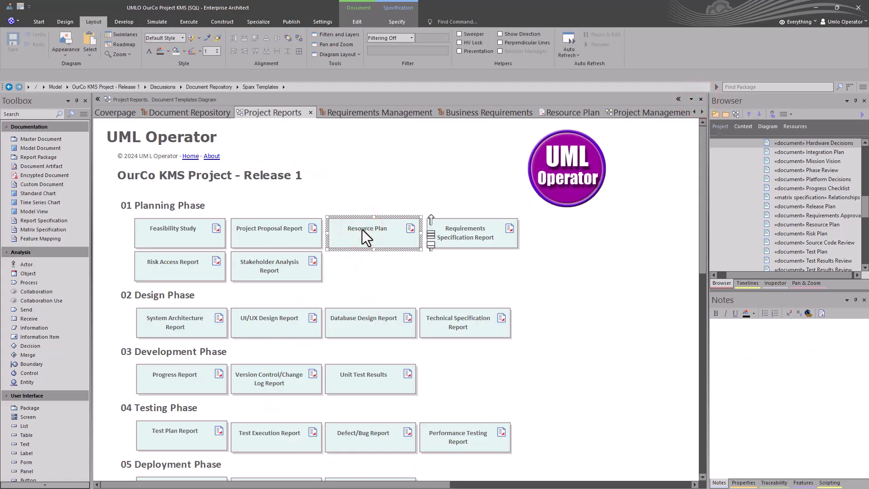
double_click(446, 240)
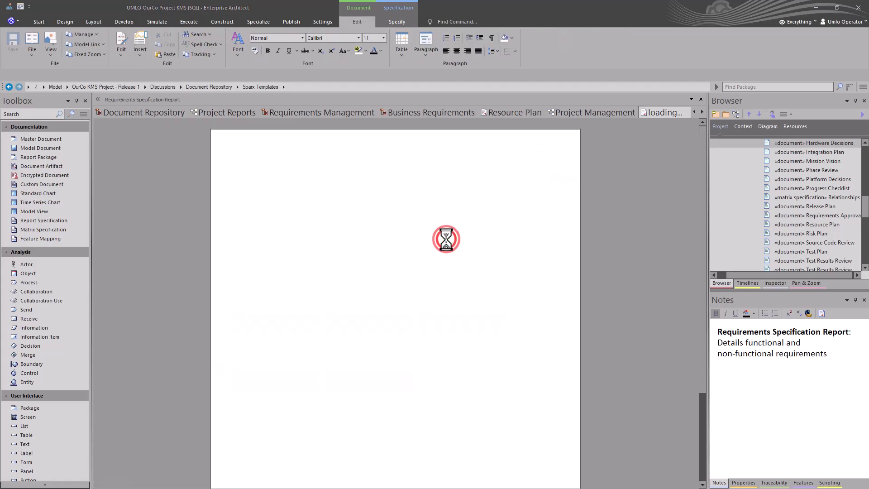
click(471, 273)
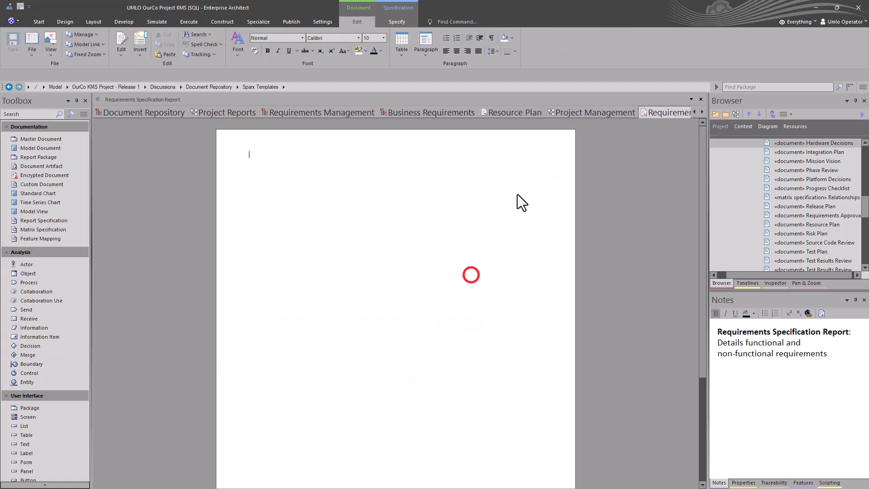
click(700, 99)
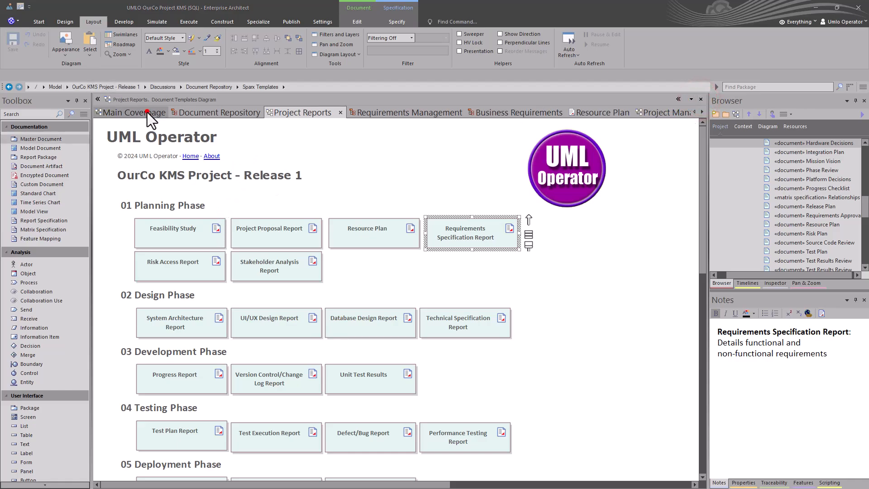
From Main Coverpage, open Requirements Management and generate documentation (F8) for the Requirements element.
click(148, 112)
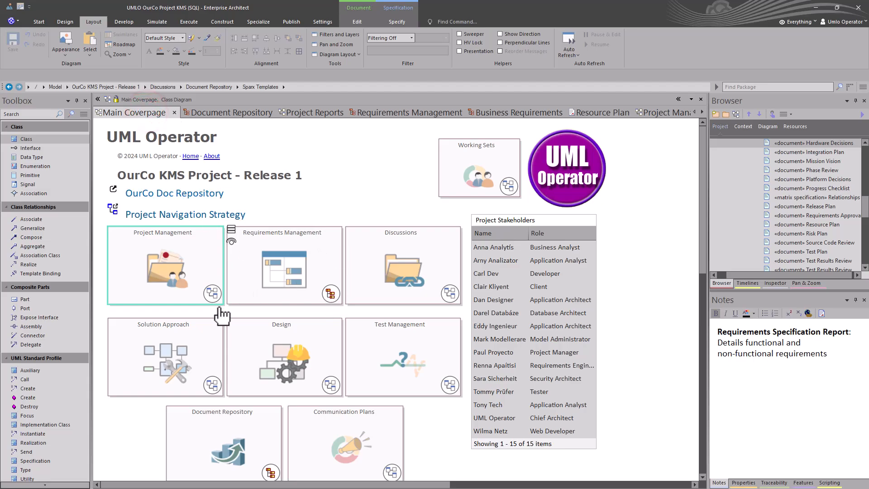
double_click(258, 290)
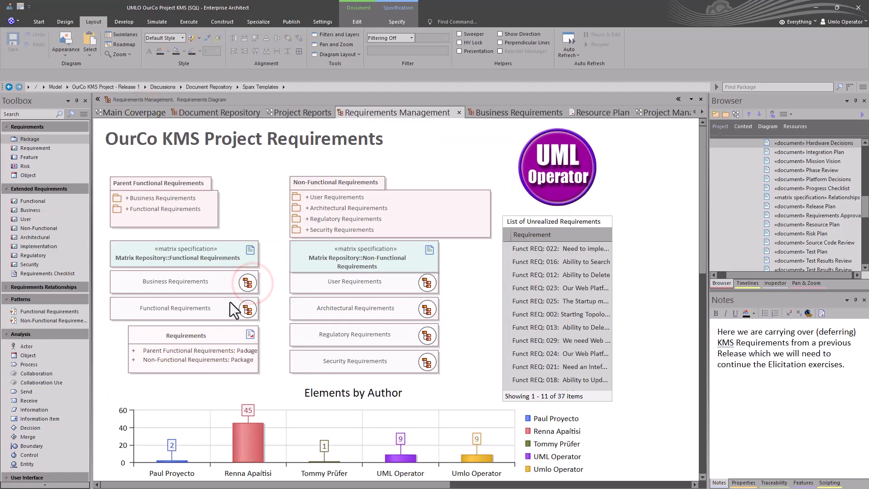
click(209, 334)
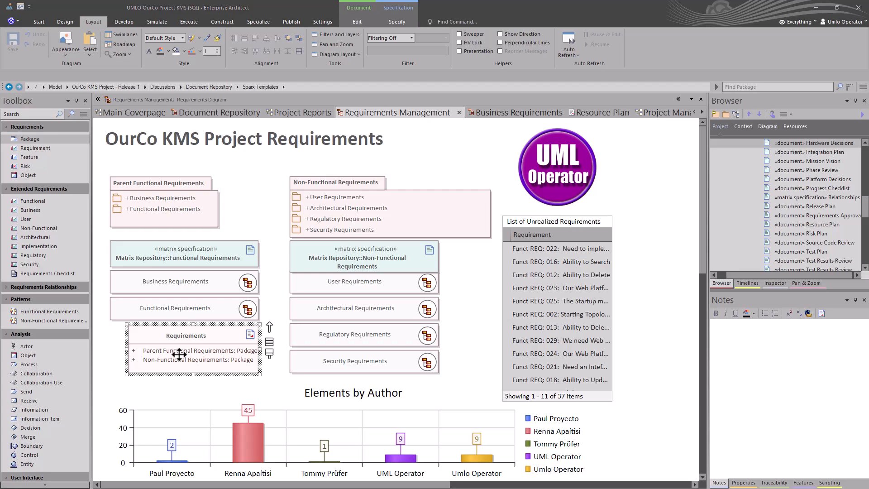
key(F8)
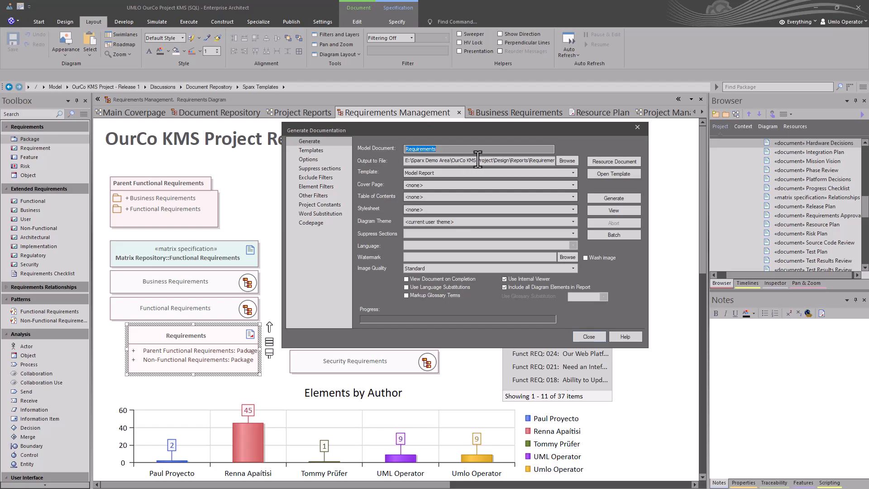
View Requirements.docx through its Parent Functional, Non-Functional and Bus REQ sections.
click(613, 212)
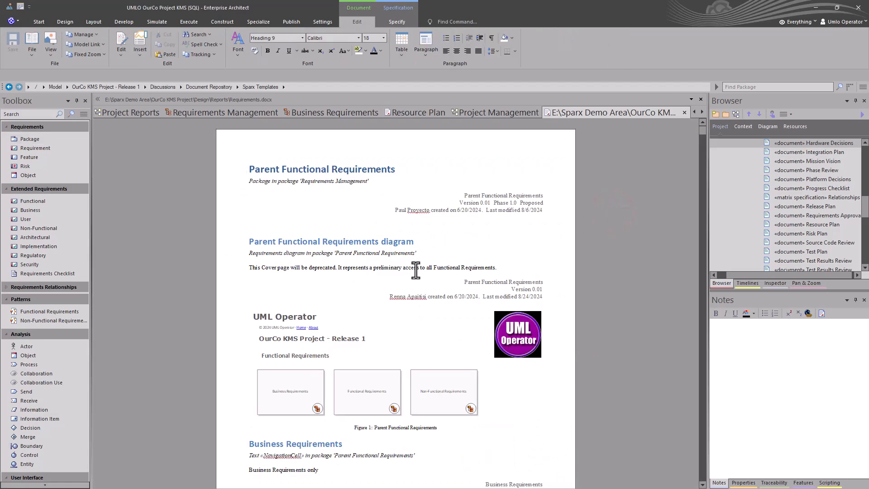
scroll(407, 269, down, 10)
scroll(403, 270, down, 15)
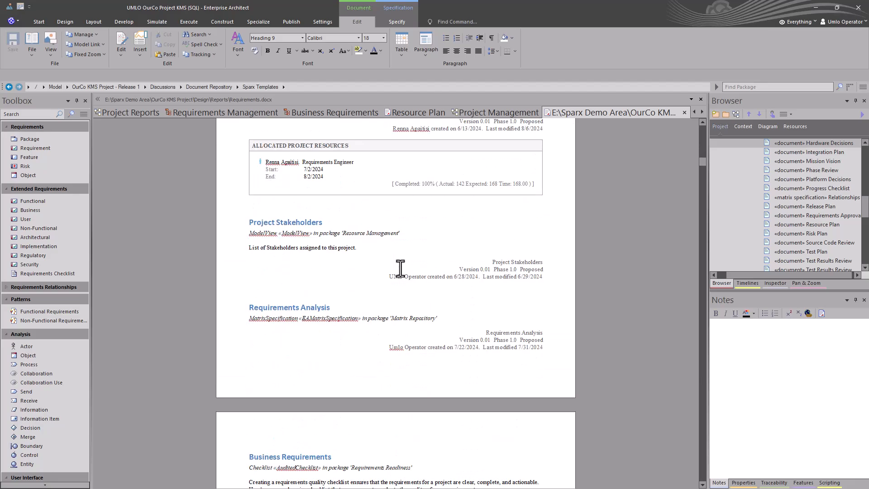
scroll(400, 268, down, 15)
scroll(403, 271, down, 15)
scroll(399, 269, down, 15)
scroll(399, 268, down, 12)
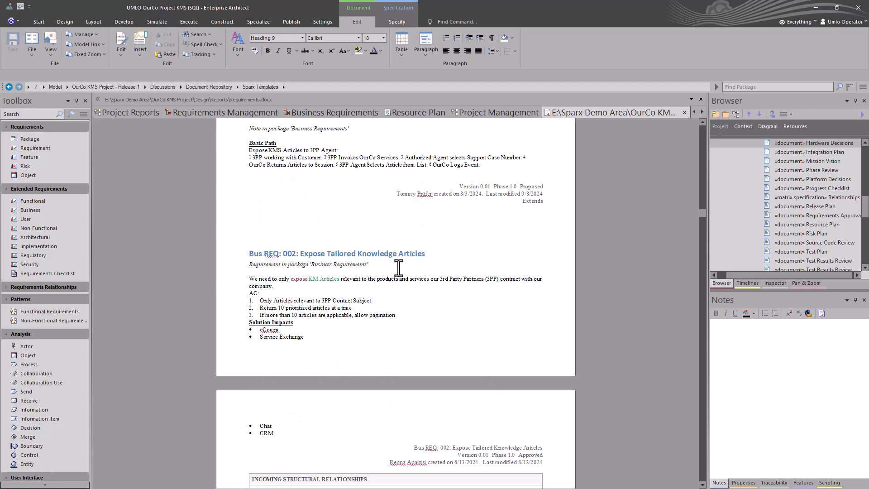
Glance at the Business and Functional Requirements diagrams, then go back to Project Reports.
click(303, 113)
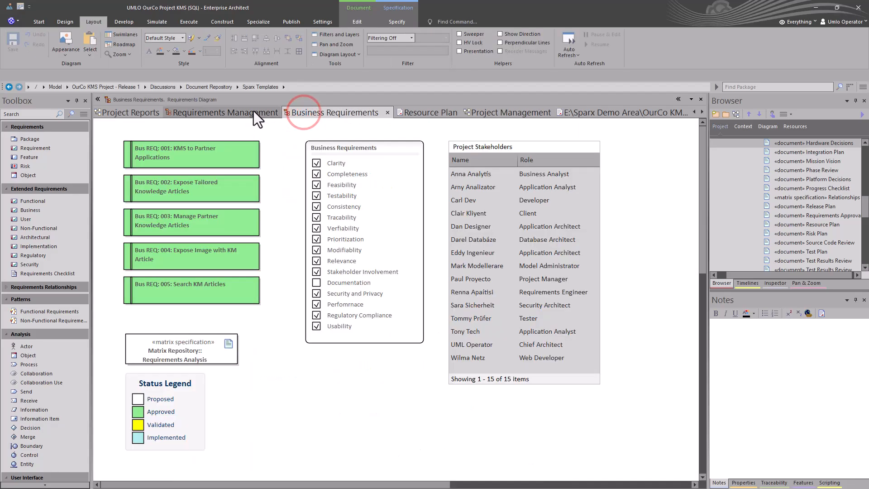
click(249, 112)
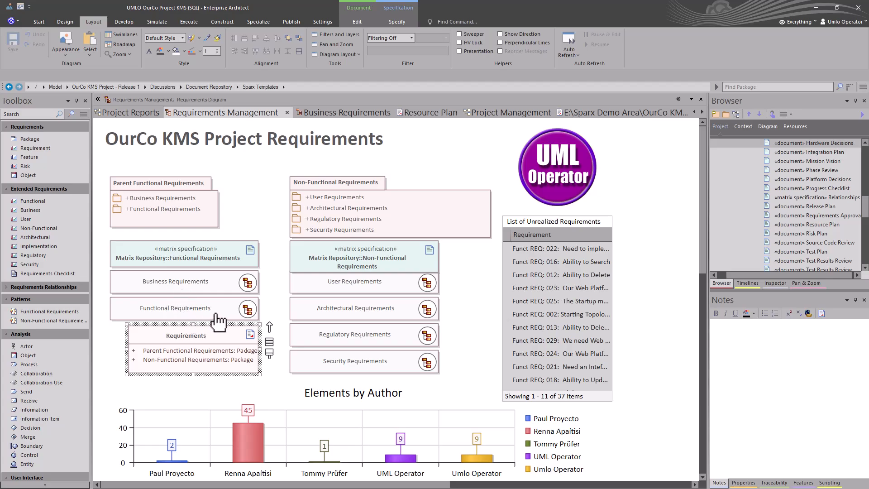
click(248, 310)
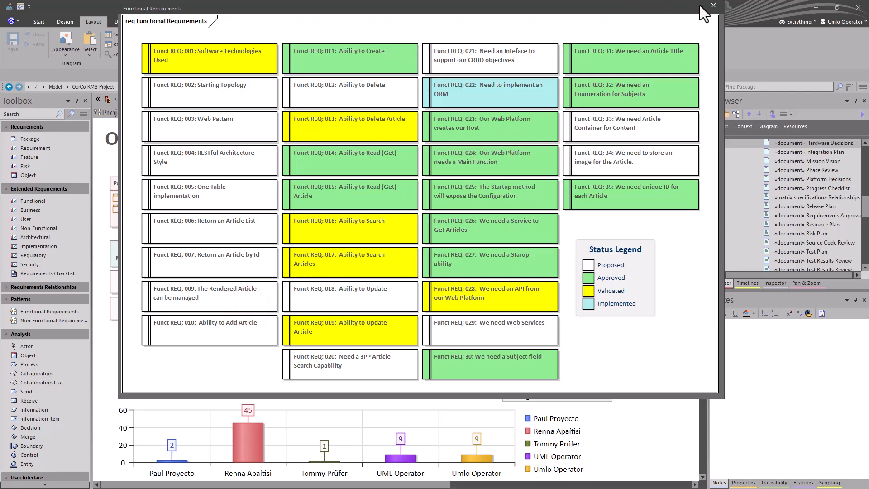
click(712, 6)
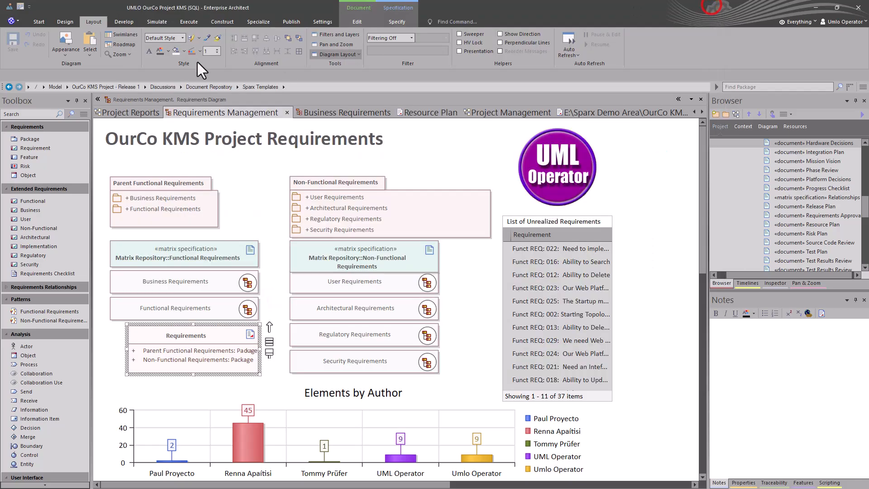
click(121, 111)
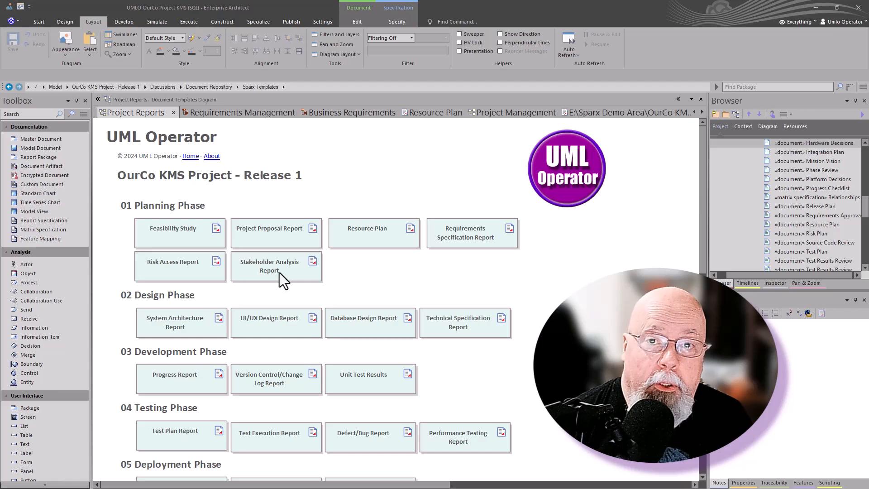
scroll(486, 381, down, 6)
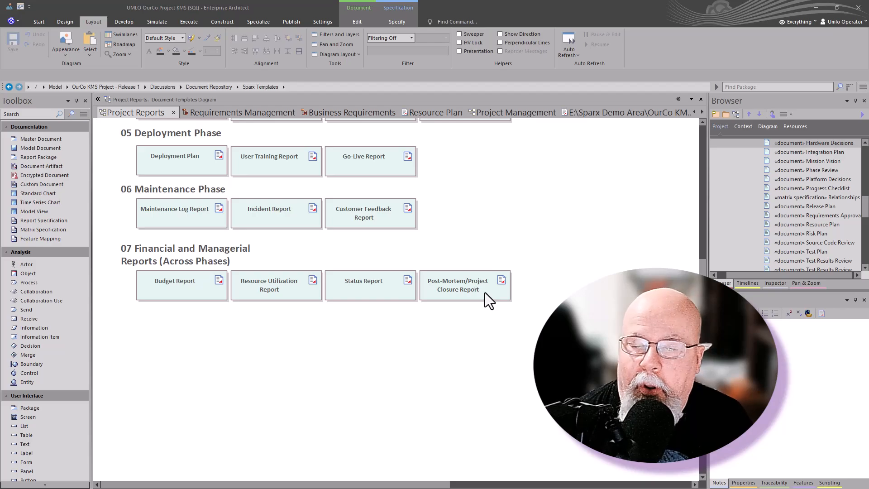
scroll(539, 283, up, 7)
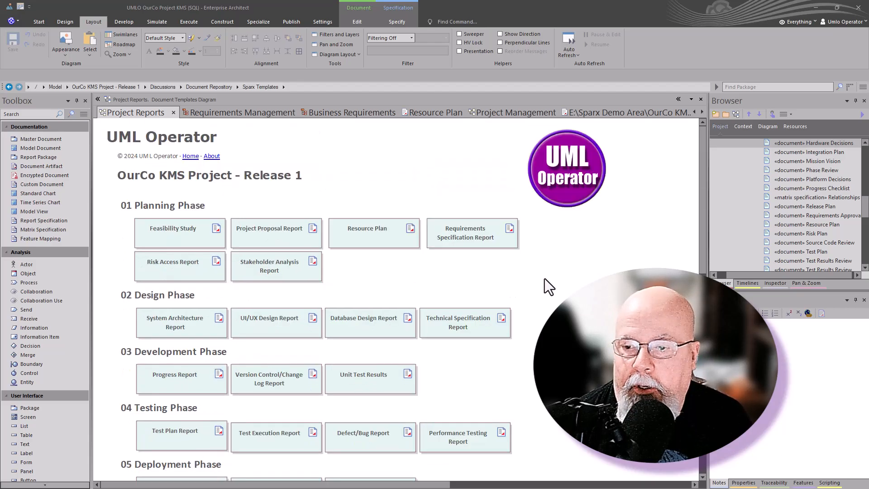